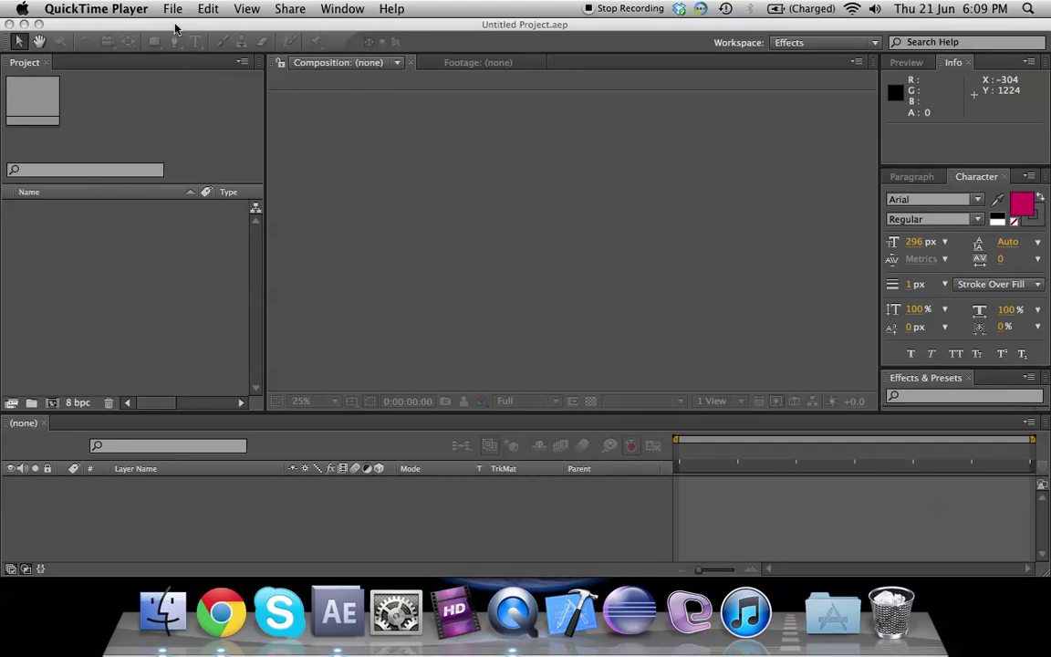
pyautogui.rightClick(93, 244)
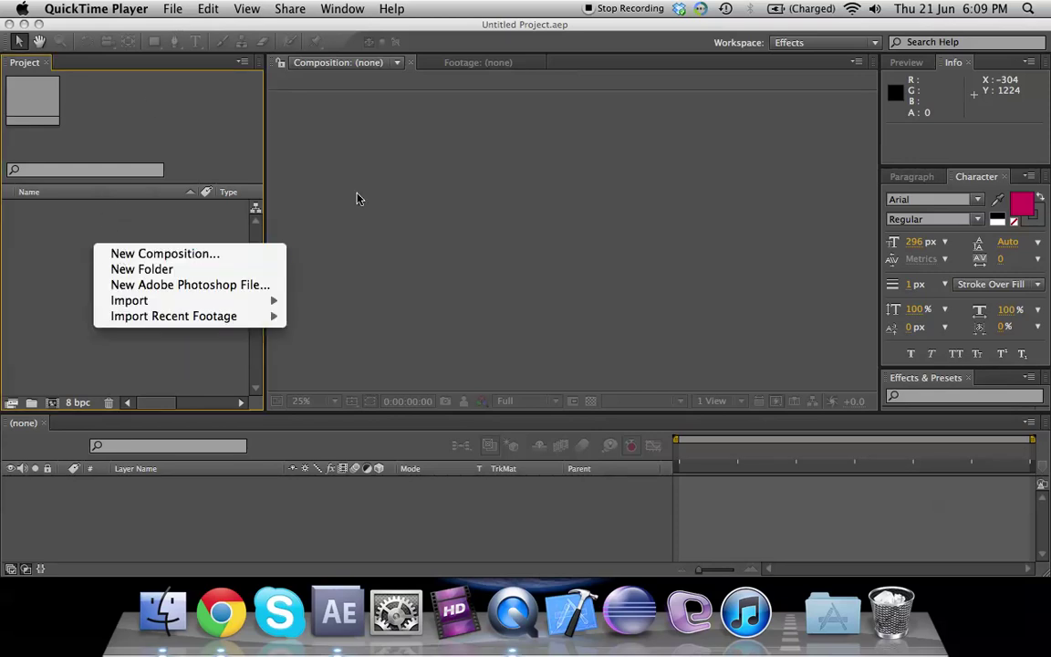
pyautogui.click(247, 45)
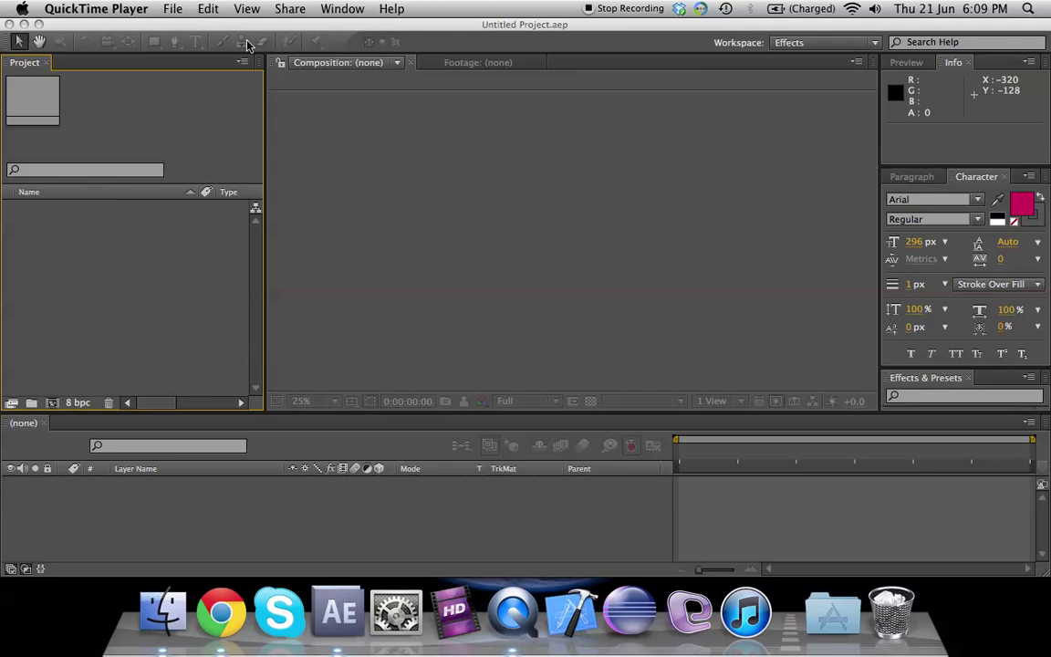
pyautogui.click(169, 9)
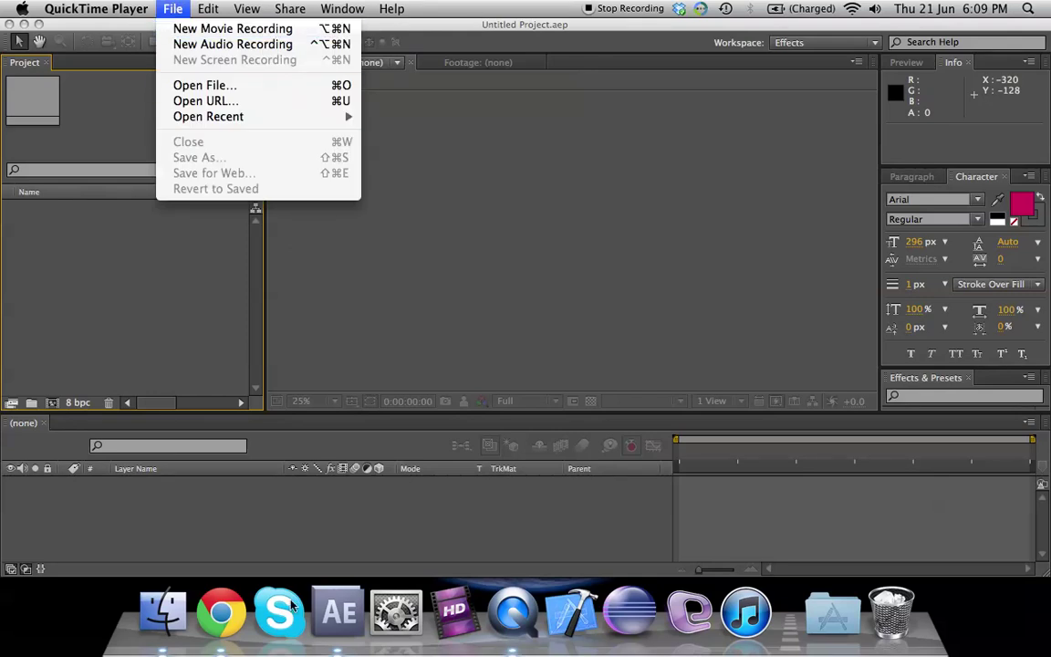
pyautogui.click(183, 274)
pyautogui.click(142, 9)
pyautogui.moveTo(155, 29)
pyautogui.click(379, 32)
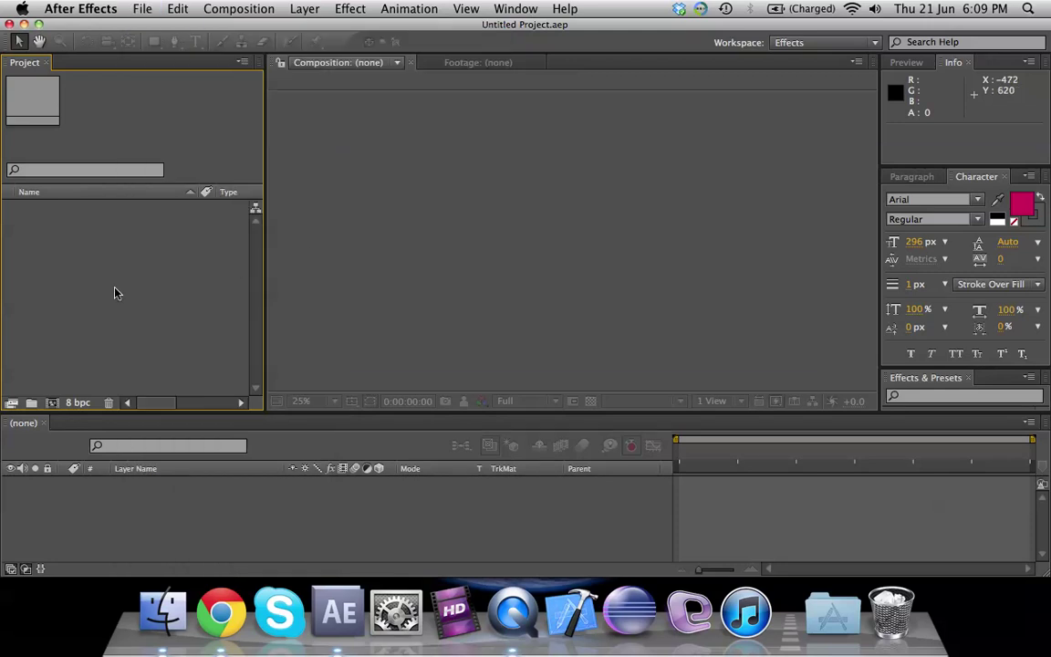
# - Create a new 1992 x 1126 px composition at 29.97 fps, keeping the offered default name and settings
pyautogui.click(206, 9)
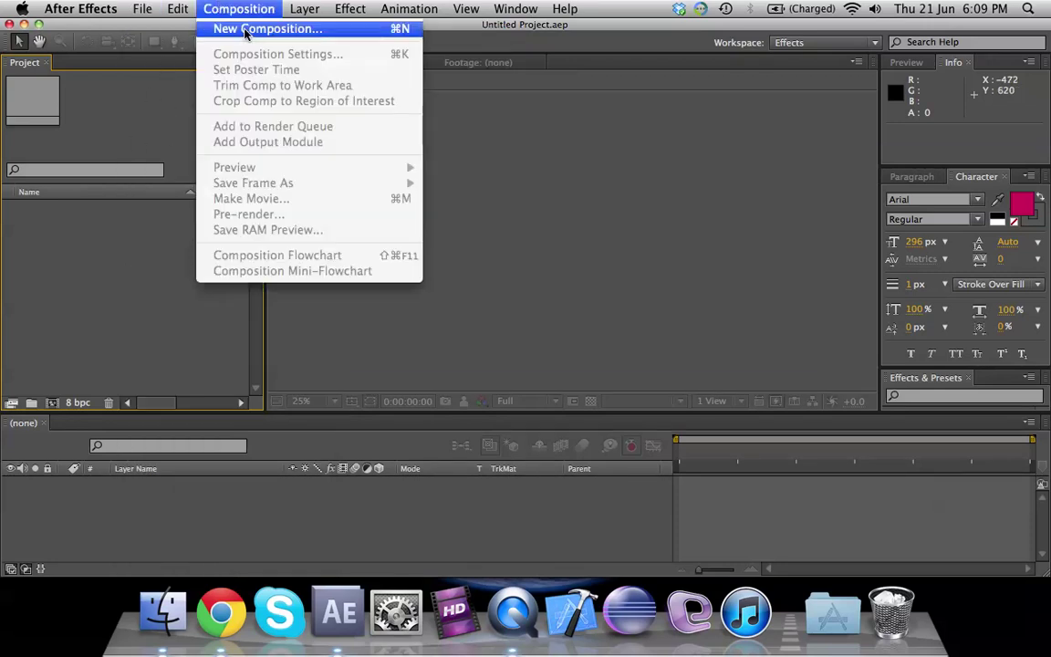
pyautogui.click(246, 30)
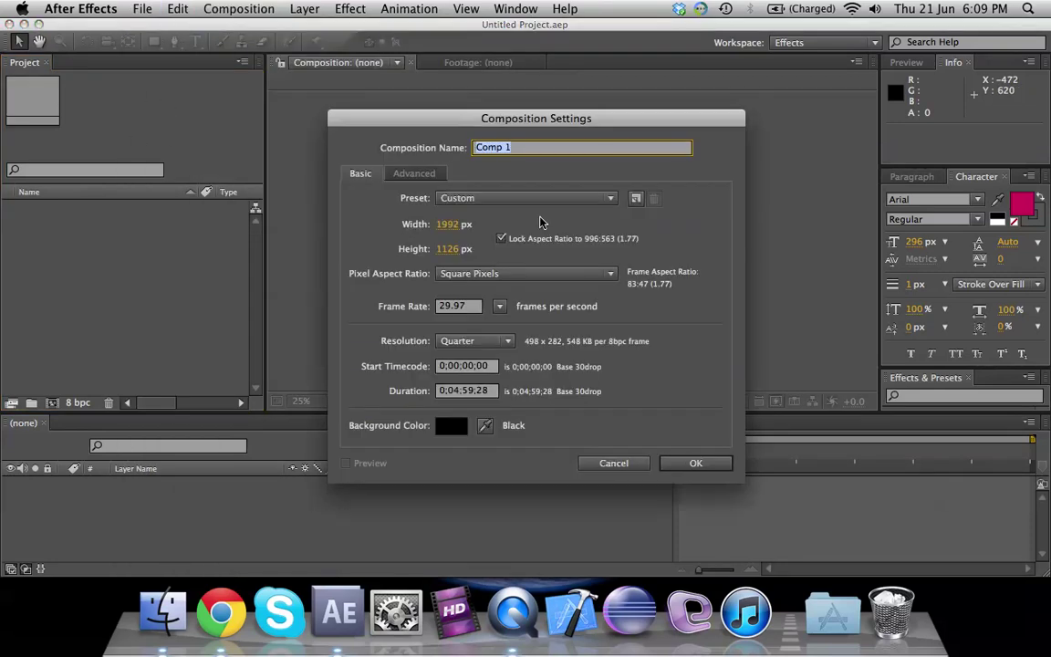
pyautogui.click(695, 463)
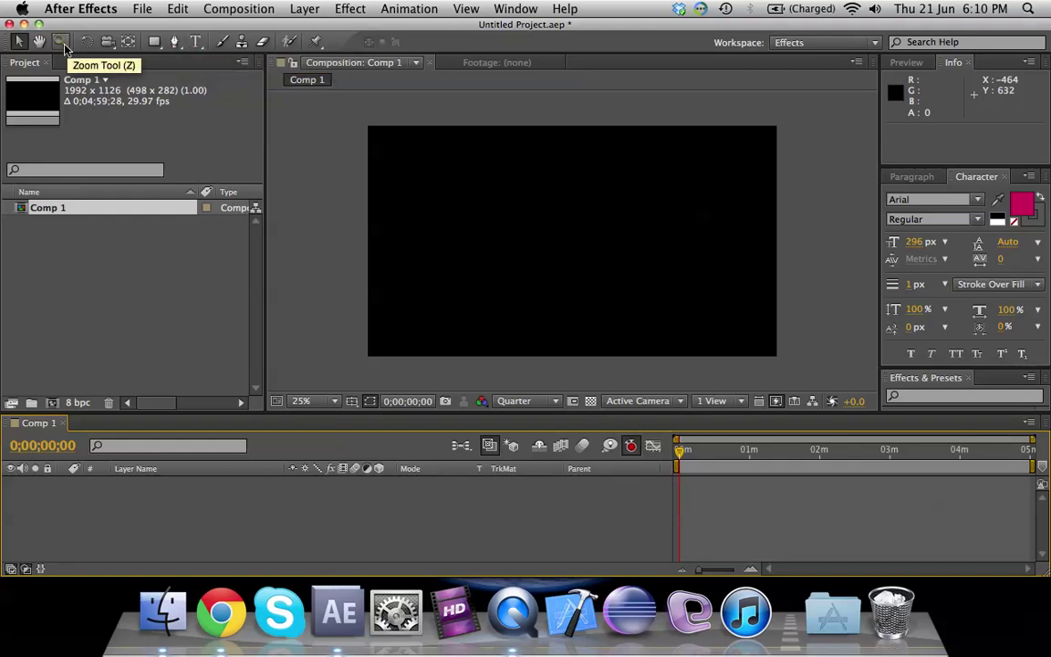
# - Draw a paragraph text box across the middle of the composition and enter ANIMATION as its text
pyautogui.click(197, 46)
pyautogui.moveTo(411, 195); pyautogui.dragTo(743, 291)
pyautogui.write('ANII')
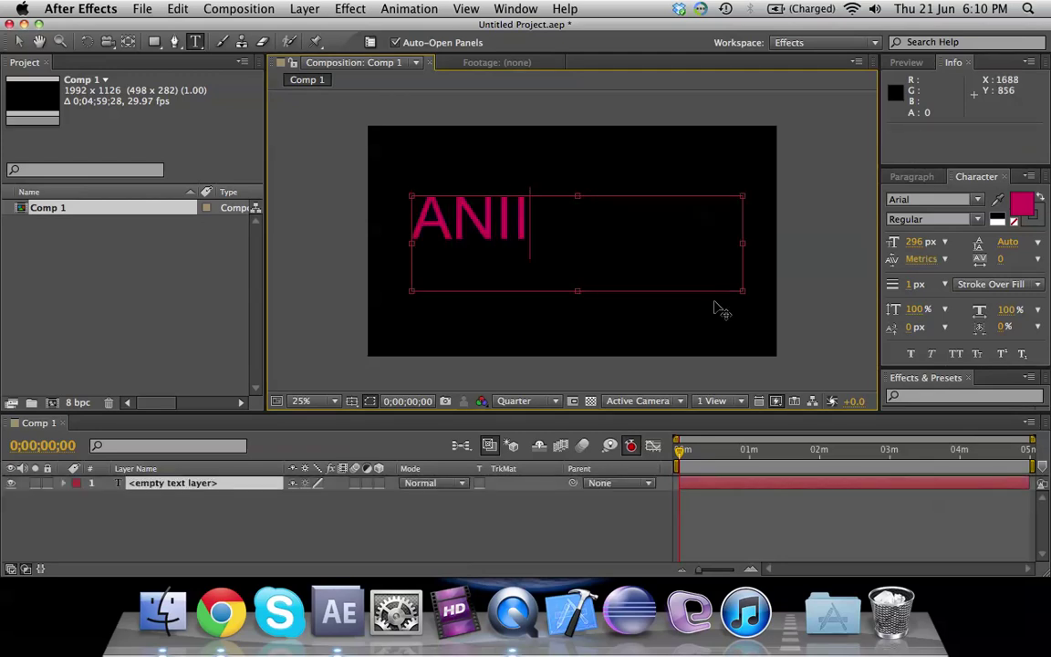
pyautogui.press('BackSpace')
pyautogui.write('MATOP')
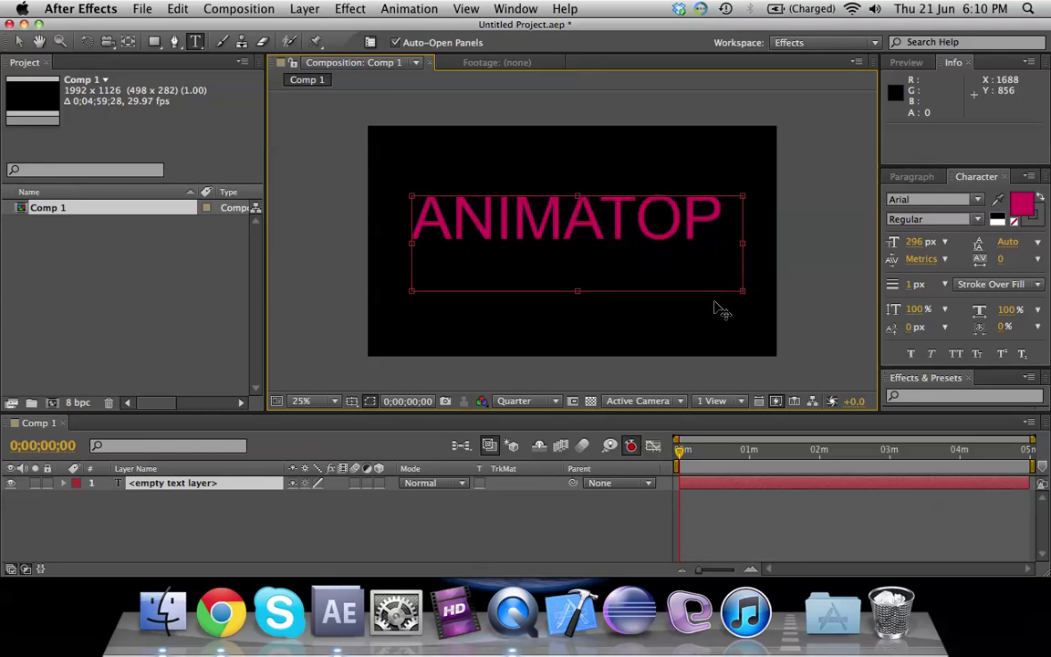
pyautogui.press('BackSpace')
pyautogui.press('BackSpace')
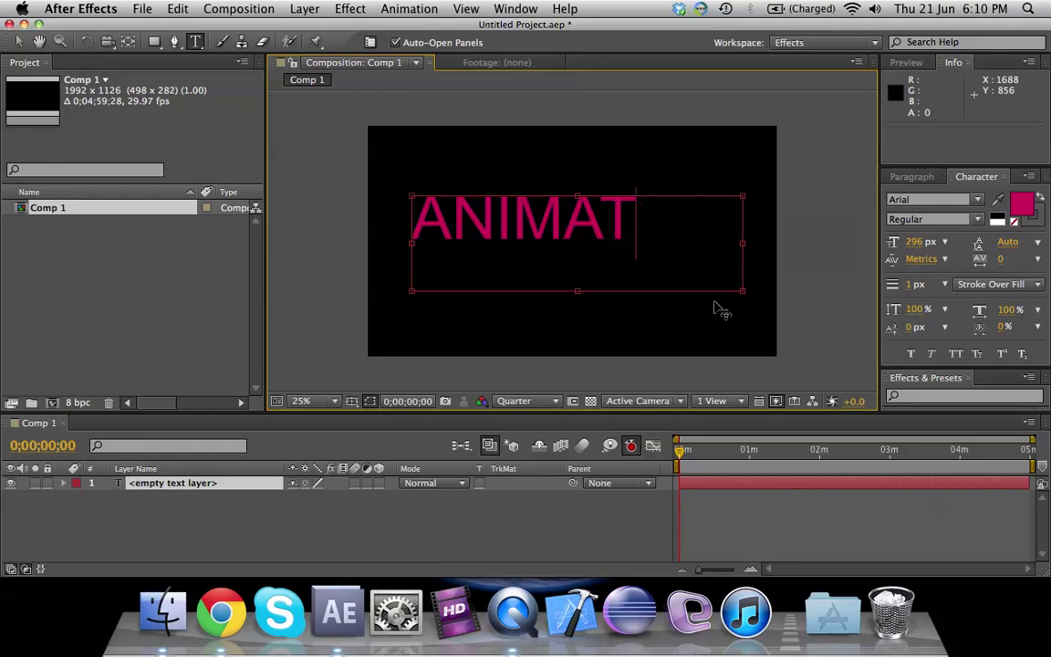
pyautogui.write('IO')
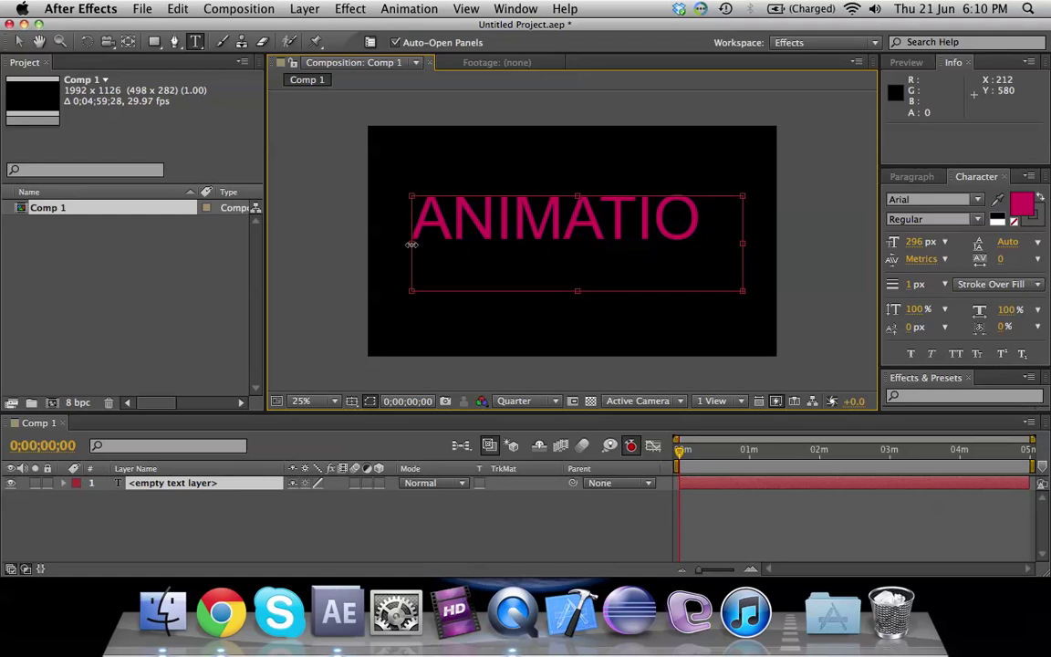
# - Widen the text box on both sides and move the text to the frame's centre, at about position 1186, 700
pyautogui.moveTo(411, 243); pyautogui.dragTo(370, 243)
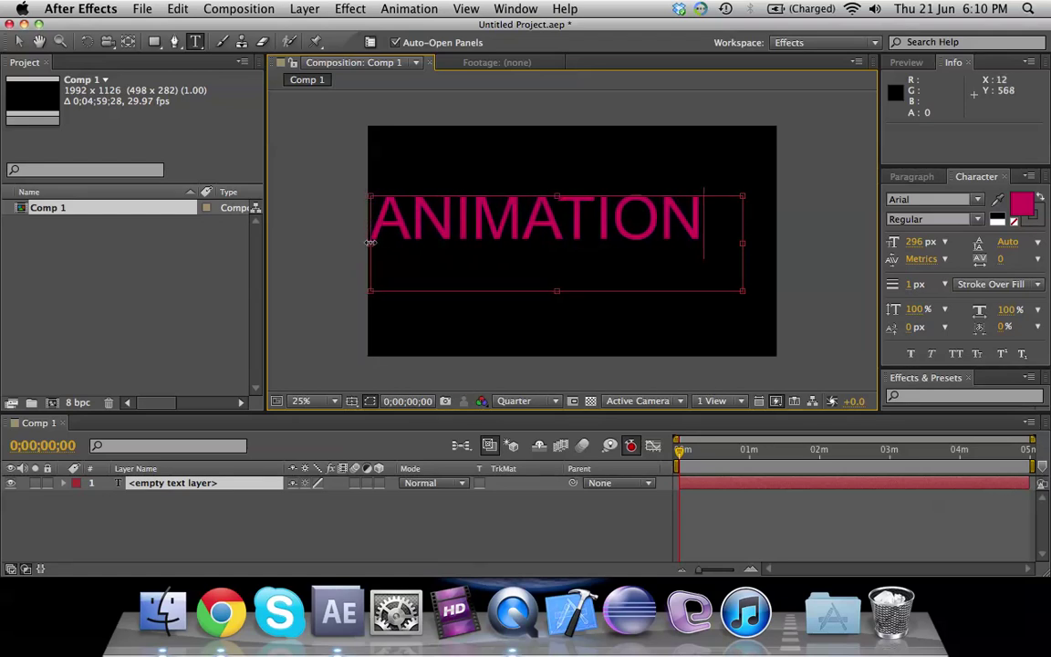
pyautogui.moveTo(743, 244); pyautogui.dragTo(767, 243)
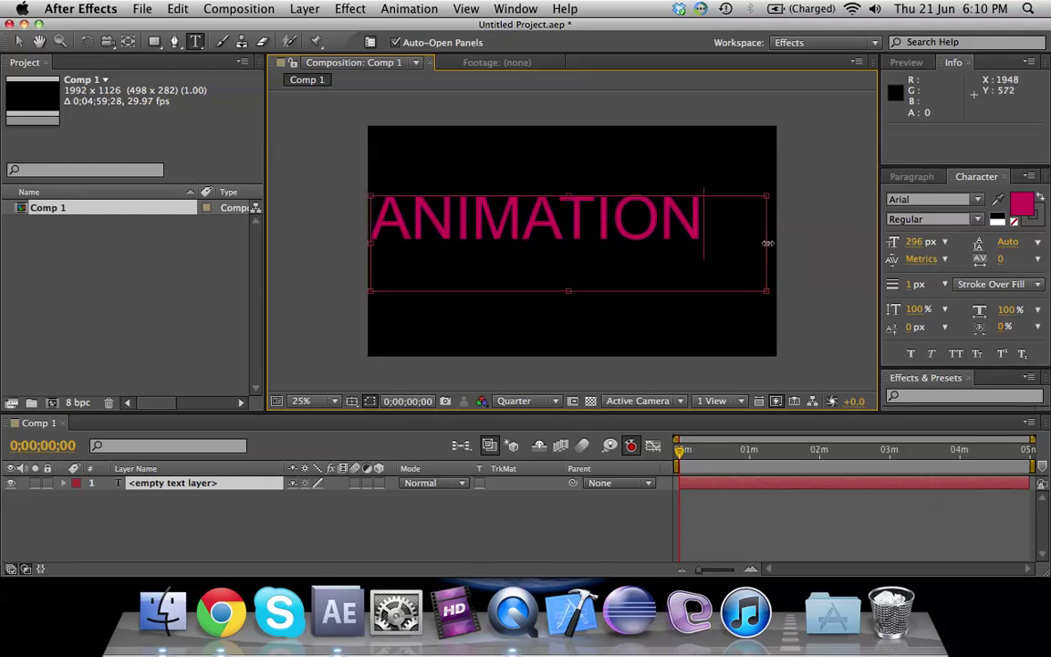
pyautogui.click(20, 43)
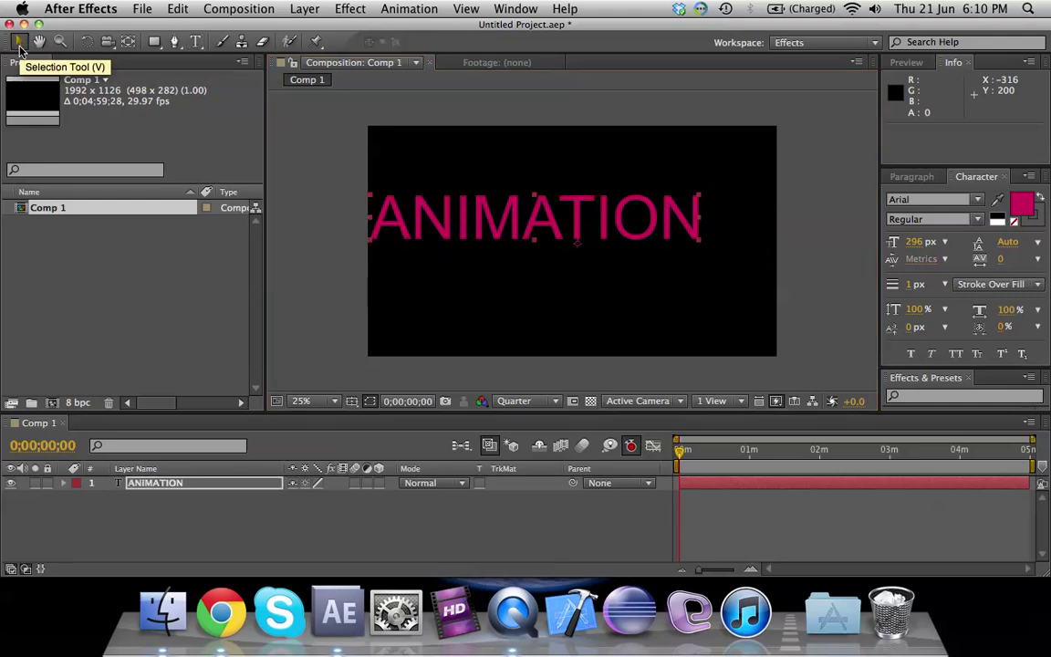
pyautogui.moveTo(570, 218); pyautogui.dragTo(607, 242)
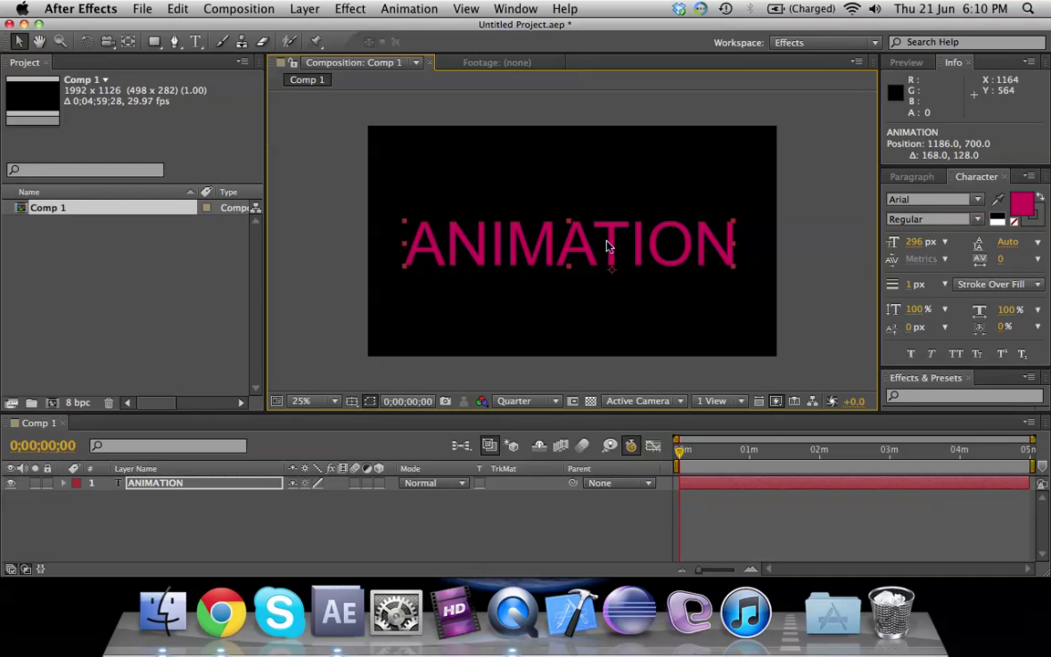
# - Select all of the ANIMATION text and change its fill colour to near-white F9F4F6
pyautogui.doubleClick(169, 487)
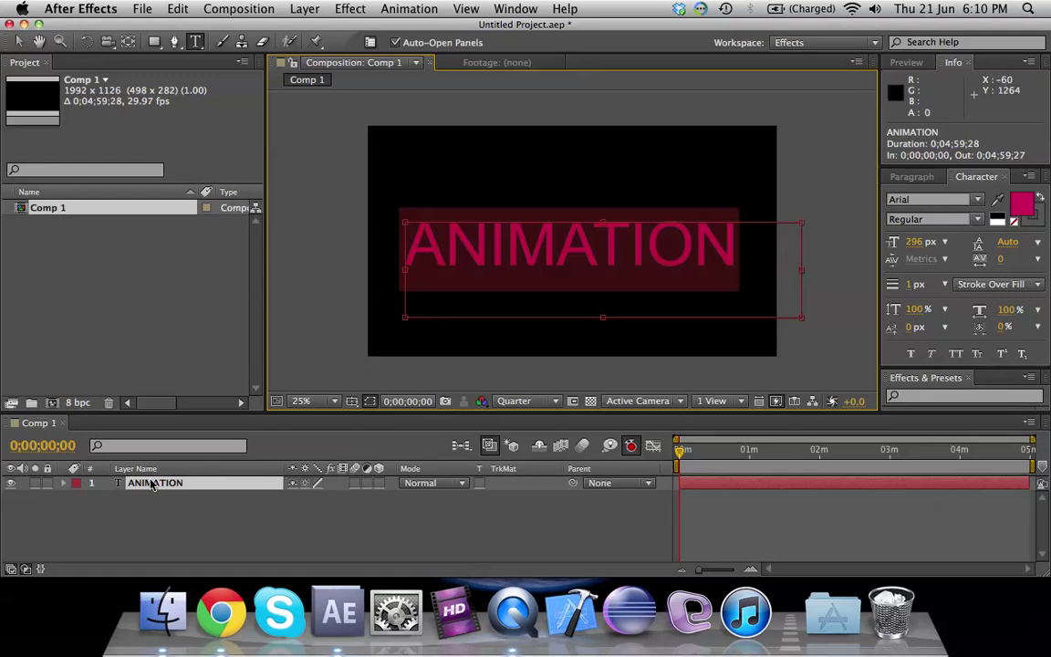
pyautogui.click(146, 518)
pyautogui.click(153, 483)
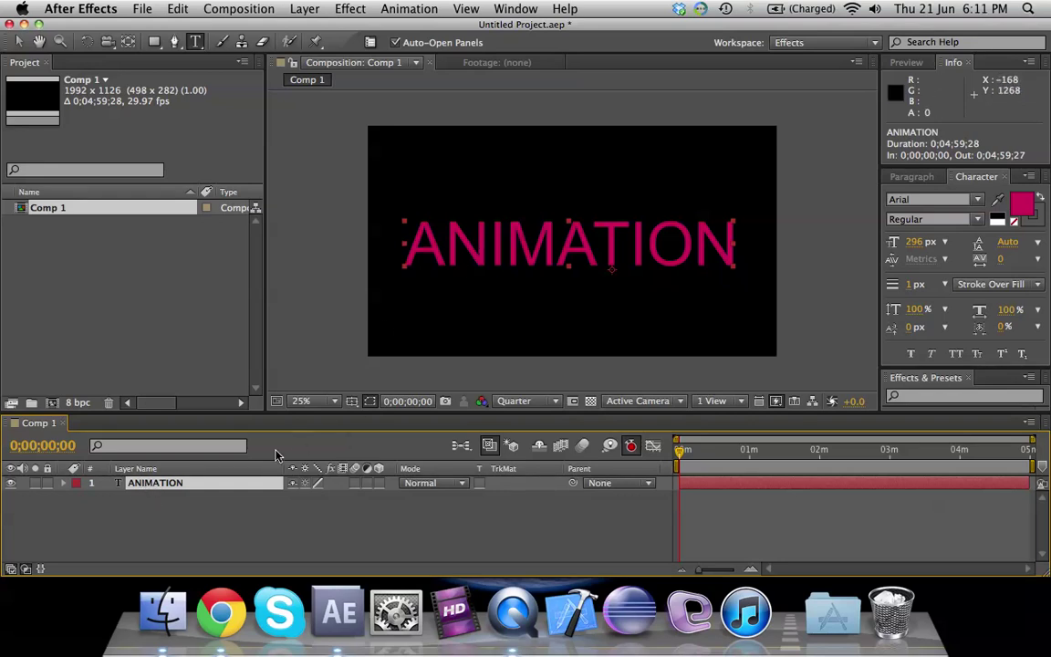
pyautogui.doubleClick(470, 233)
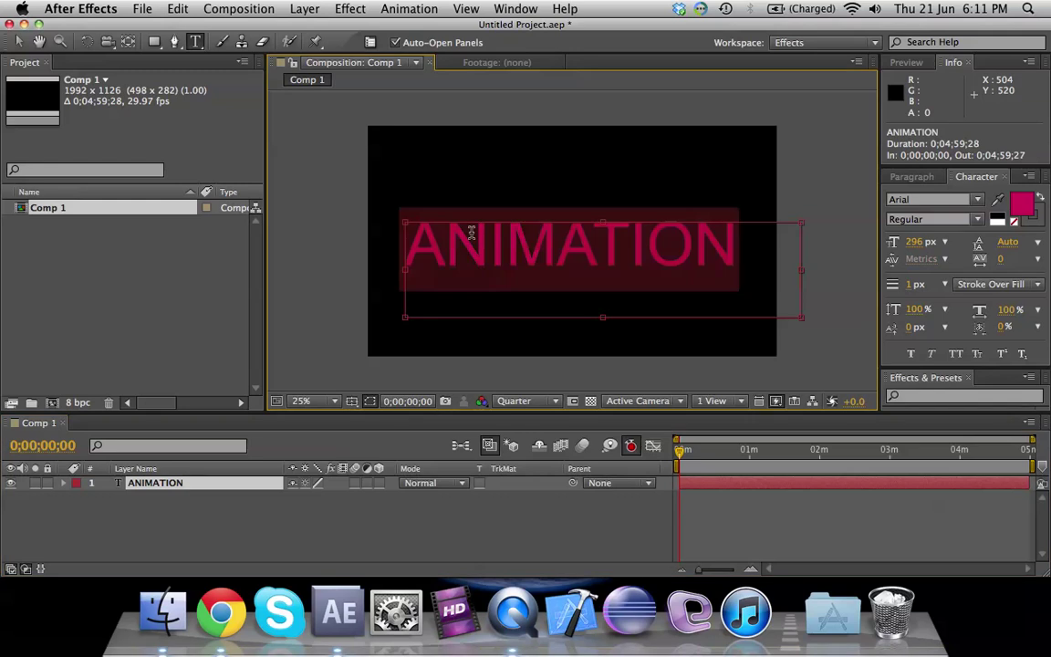
pyautogui.click(146, 482)
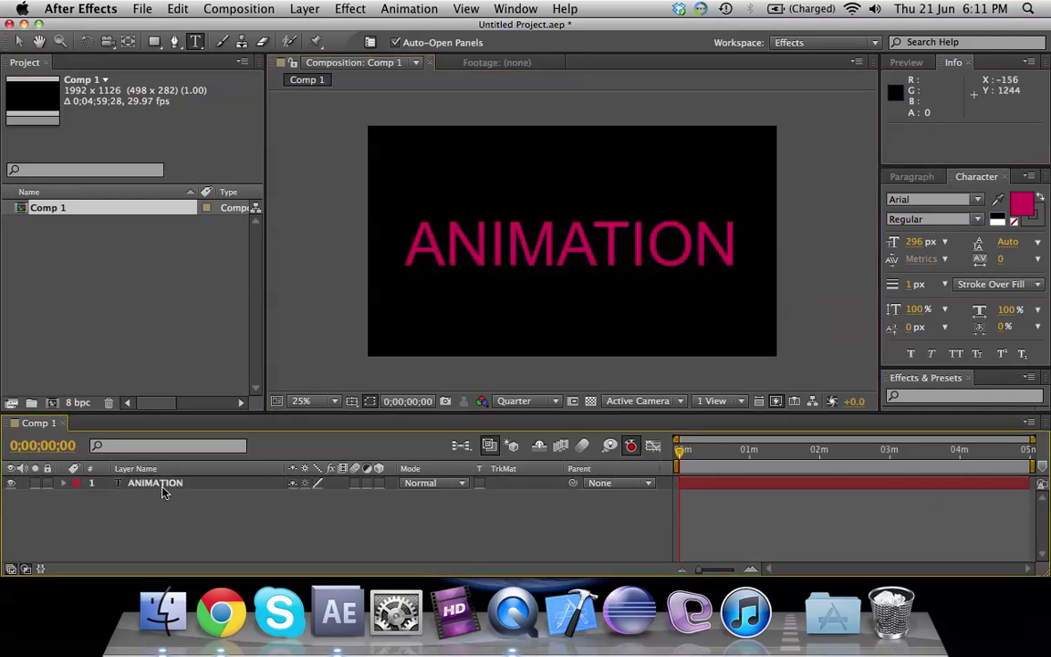
pyautogui.doubleClick(146, 482)
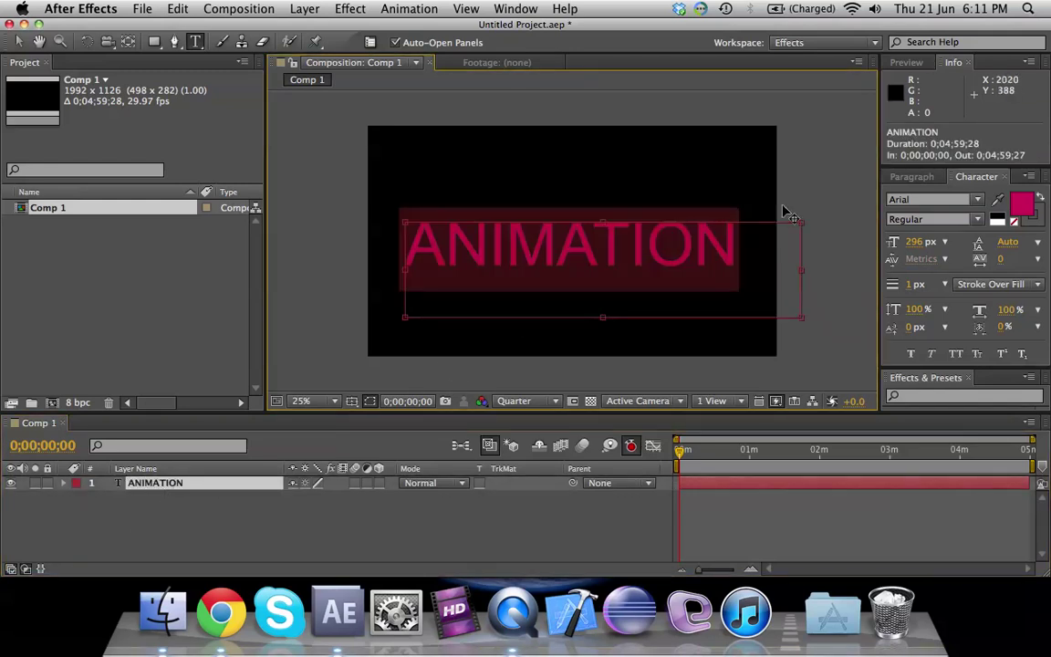
pyautogui.click(1024, 206)
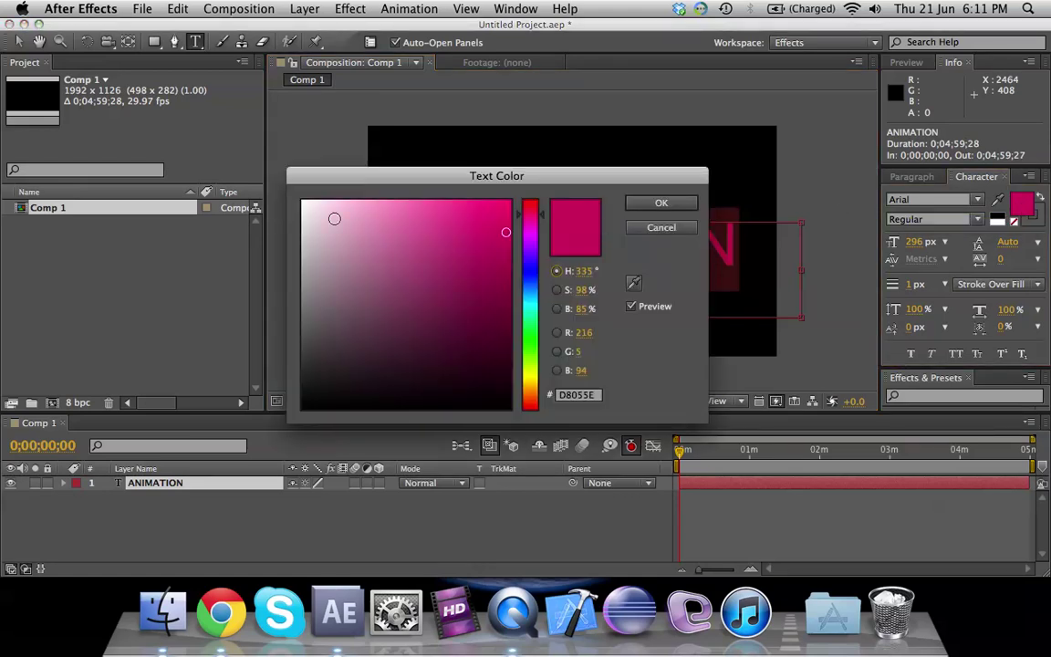
pyautogui.click(306, 205)
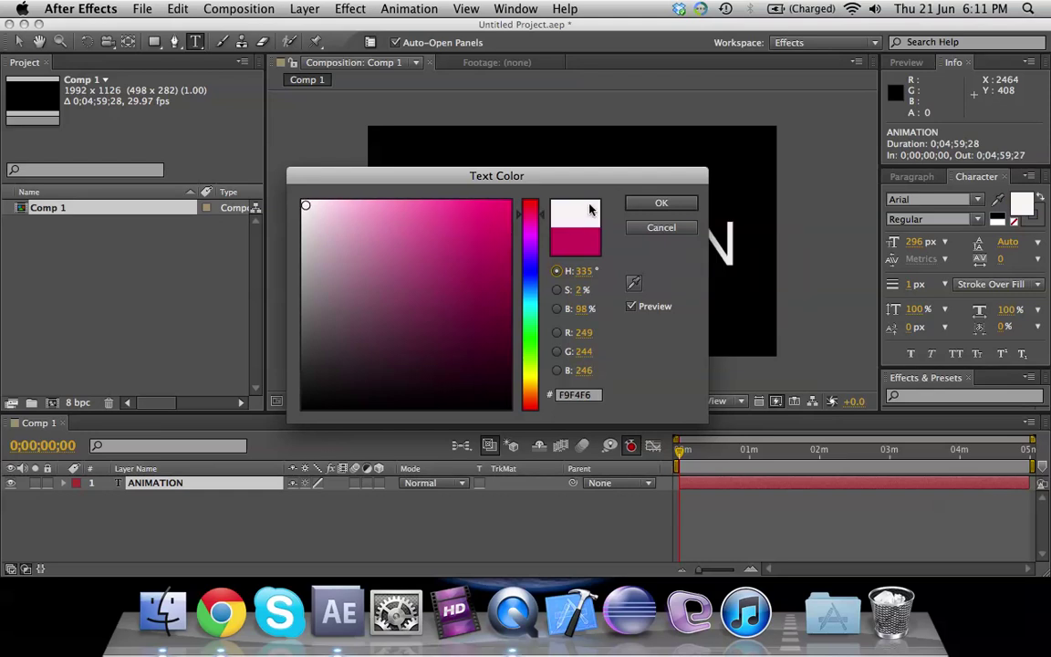
pyautogui.click(660, 203)
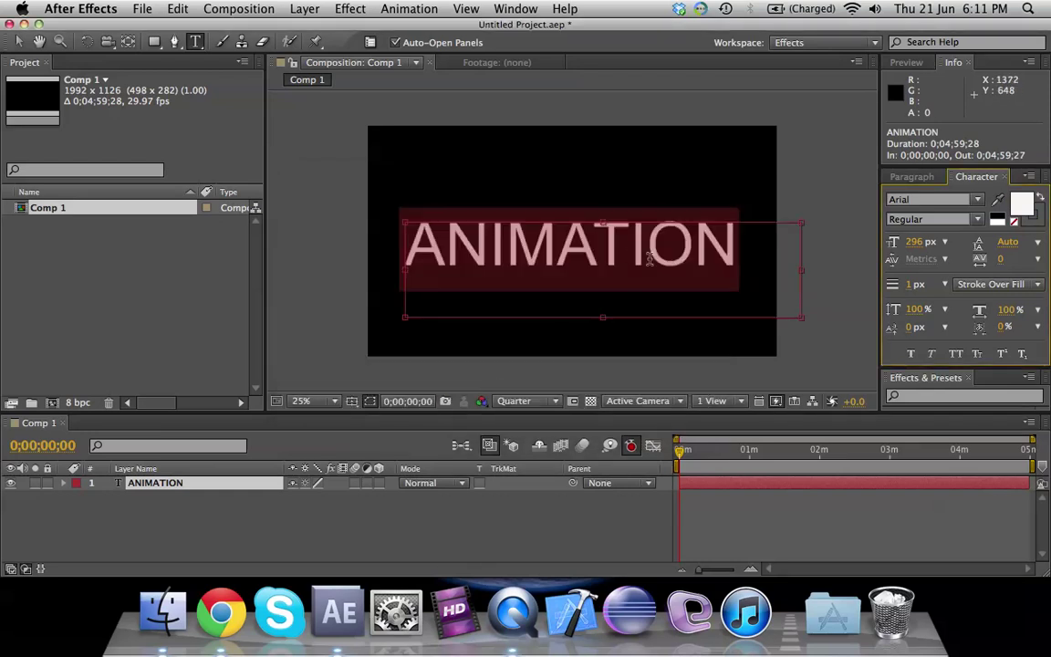
# - Set the font size of the ANIMATION text to 300 px and finish editing the text
pyautogui.moveTo(922, 244); pyautogui.dragTo(903, 256)
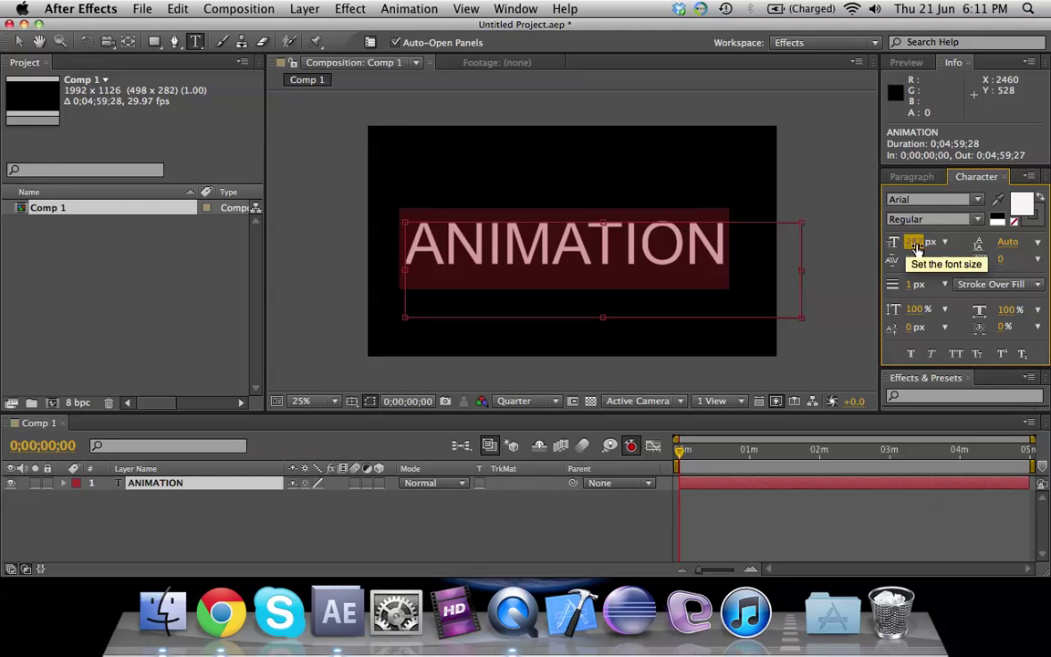
pyautogui.click(916, 247)
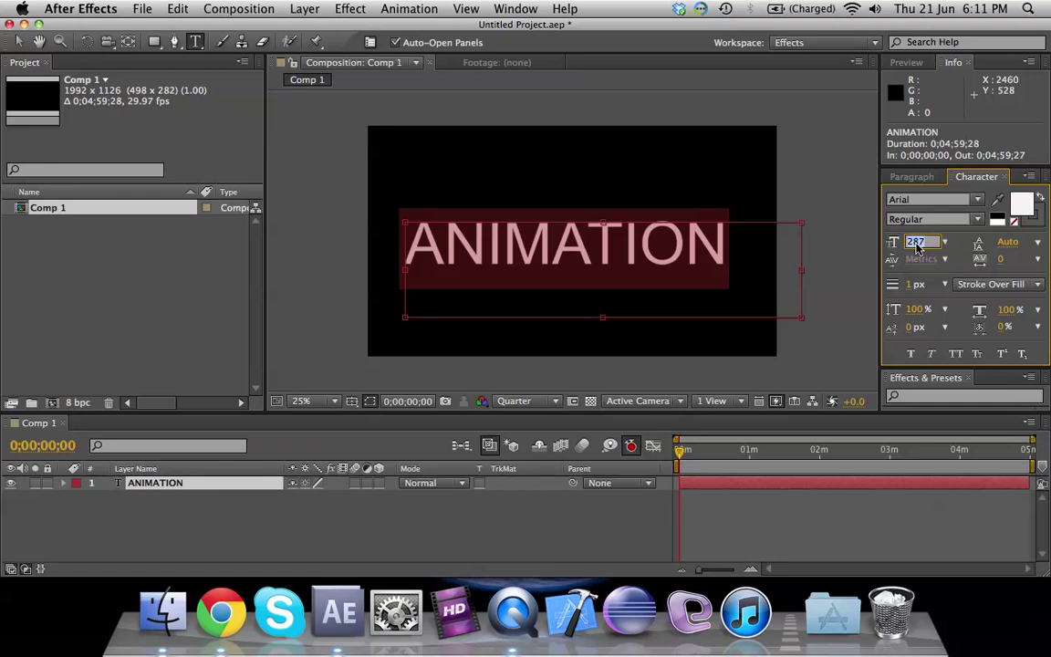
pyautogui.write('330')
pyautogui.press('Return')
pyautogui.write('300')
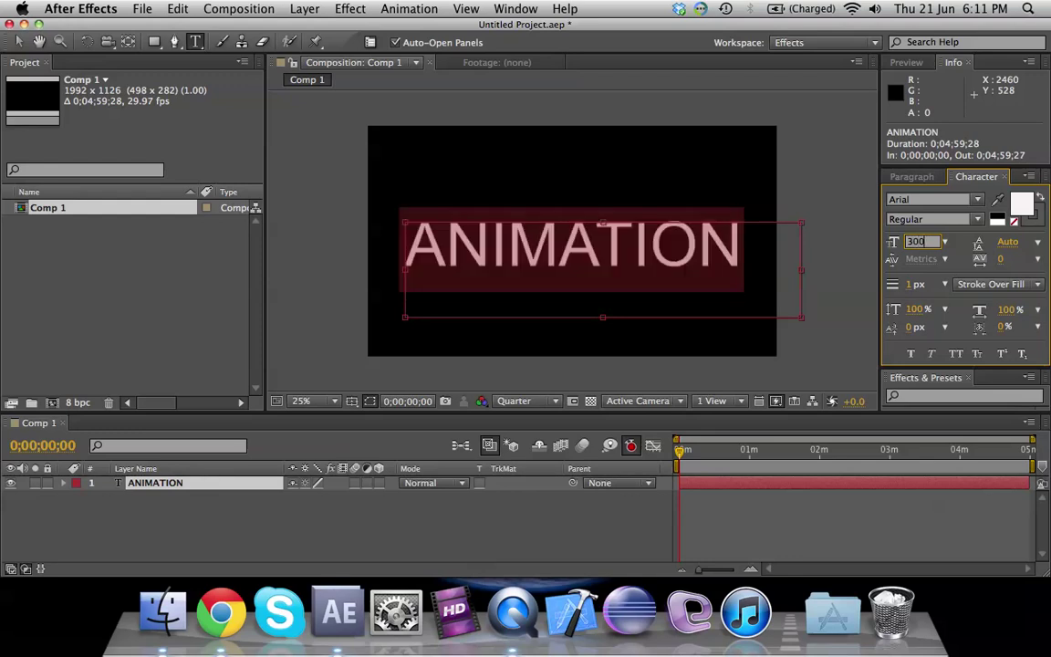
pyautogui.press('Return')
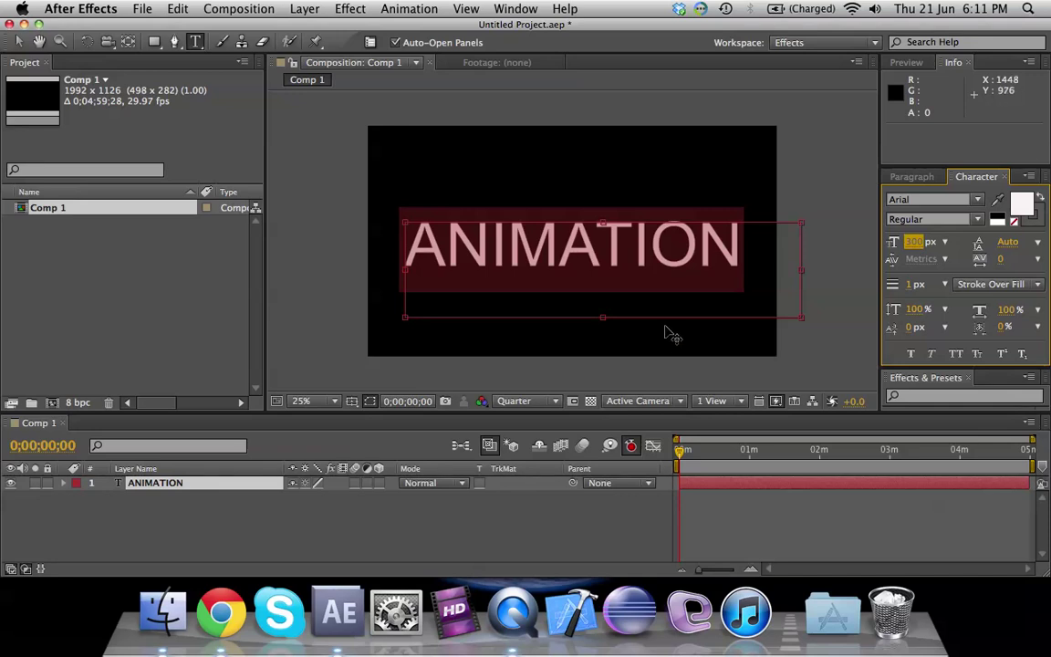
pyautogui.click(223, 453)
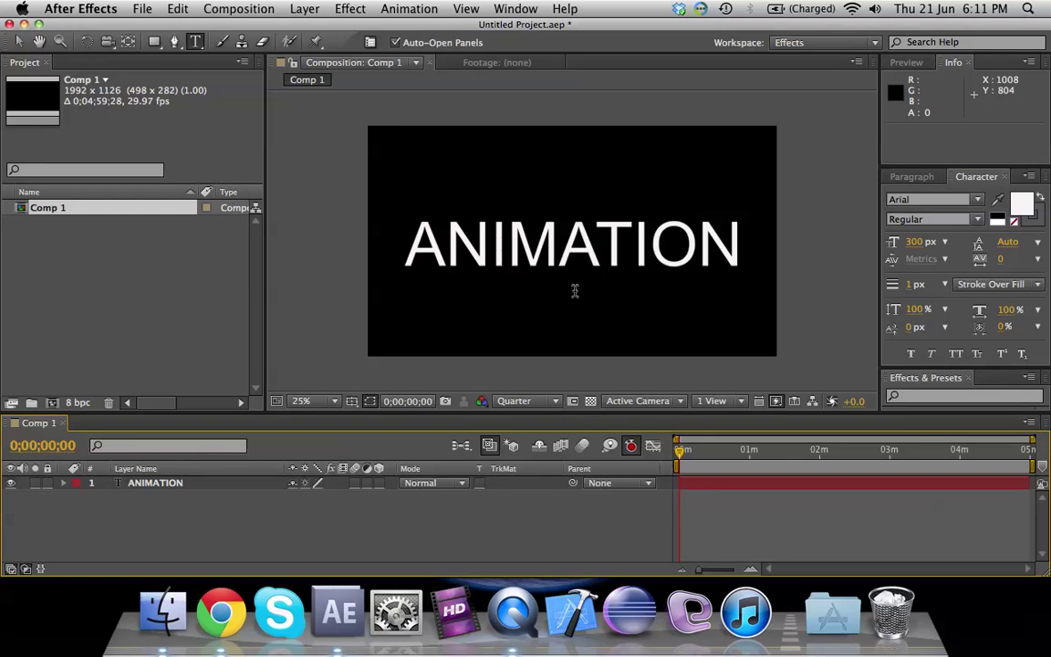
# - Expand the ANIMATION layer's Transform properties and turn on Opacity keyframing at 0;00;00;00 with 100%
pyautogui.click(63, 488)
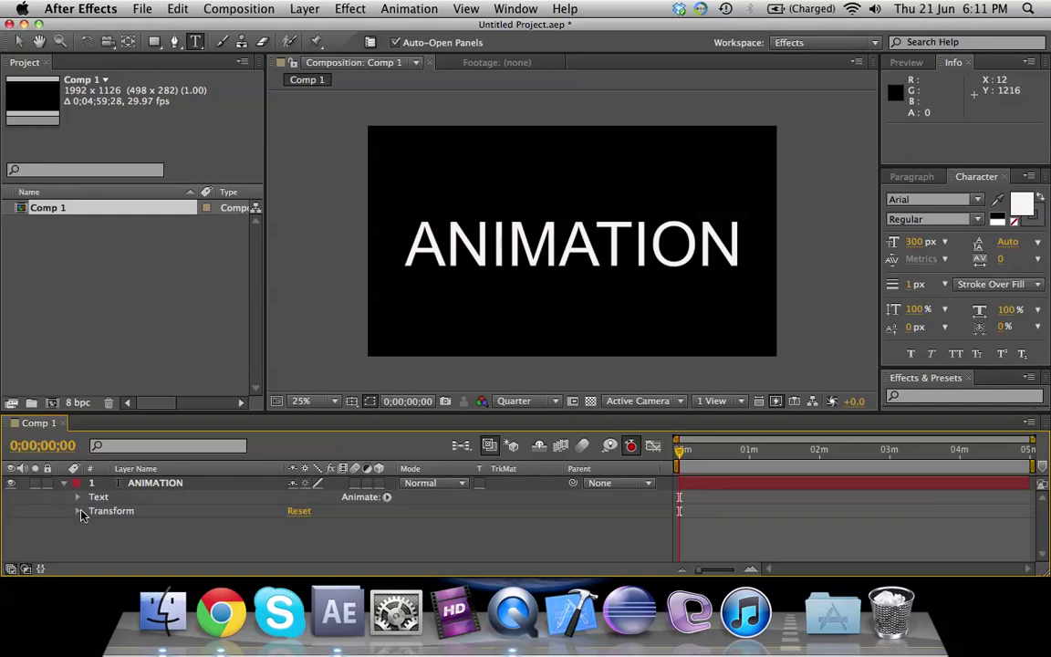
pyautogui.click(64, 488)
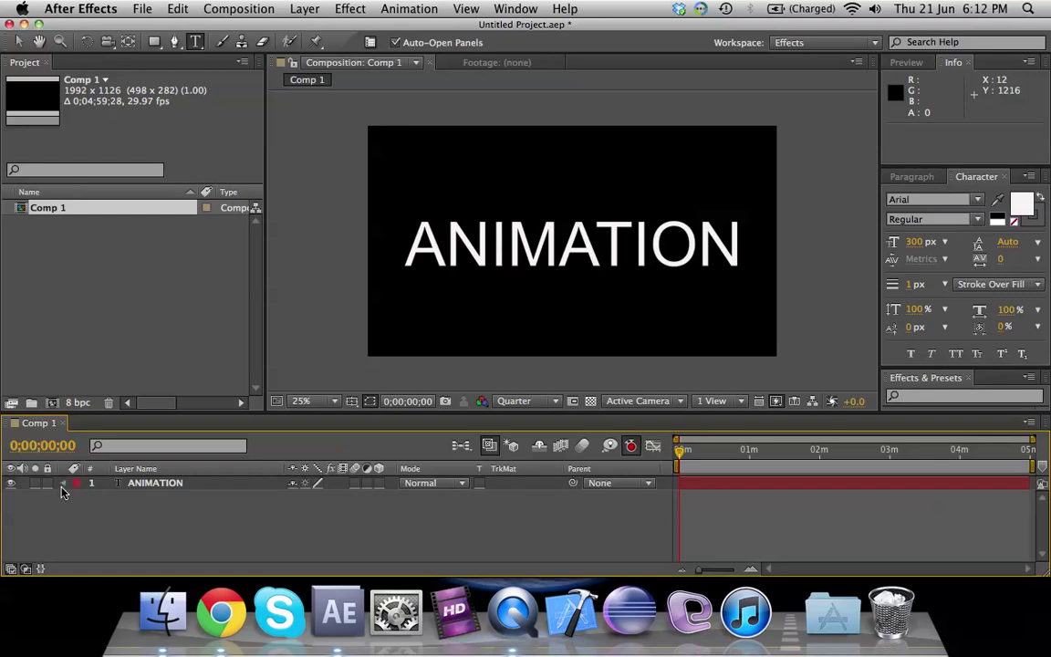
pyautogui.click(64, 485)
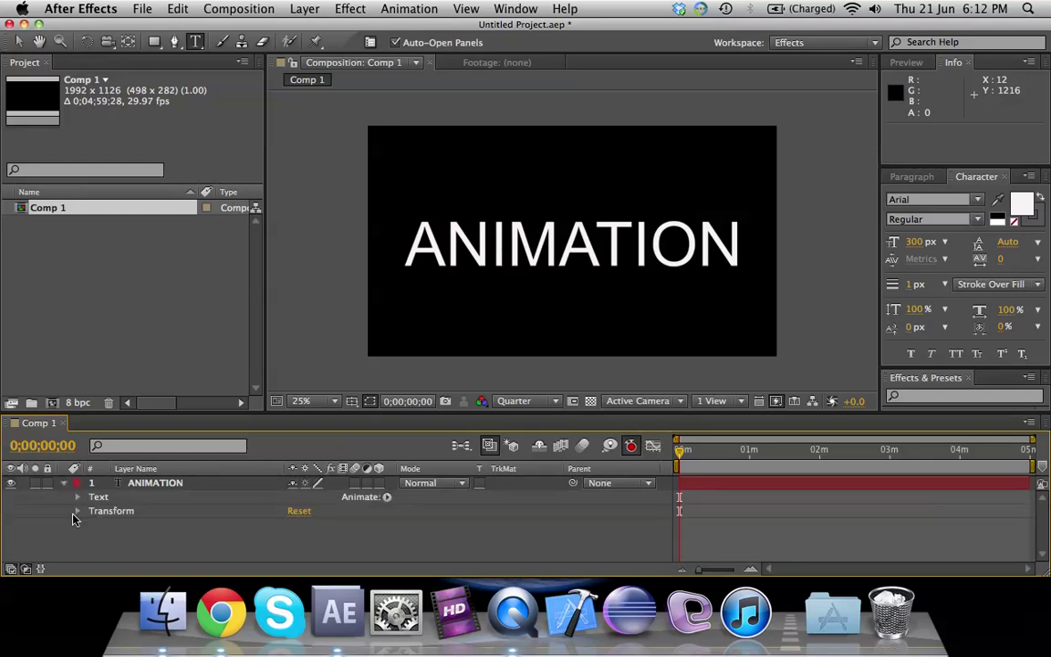
pyautogui.click(77, 517)
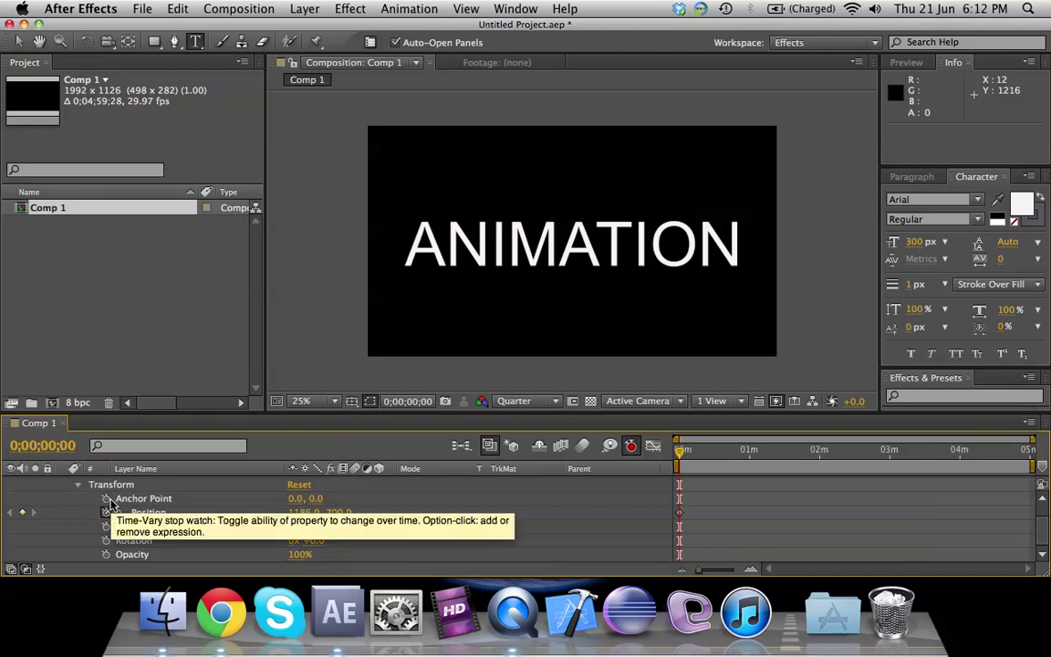
pyautogui.click(106, 555)
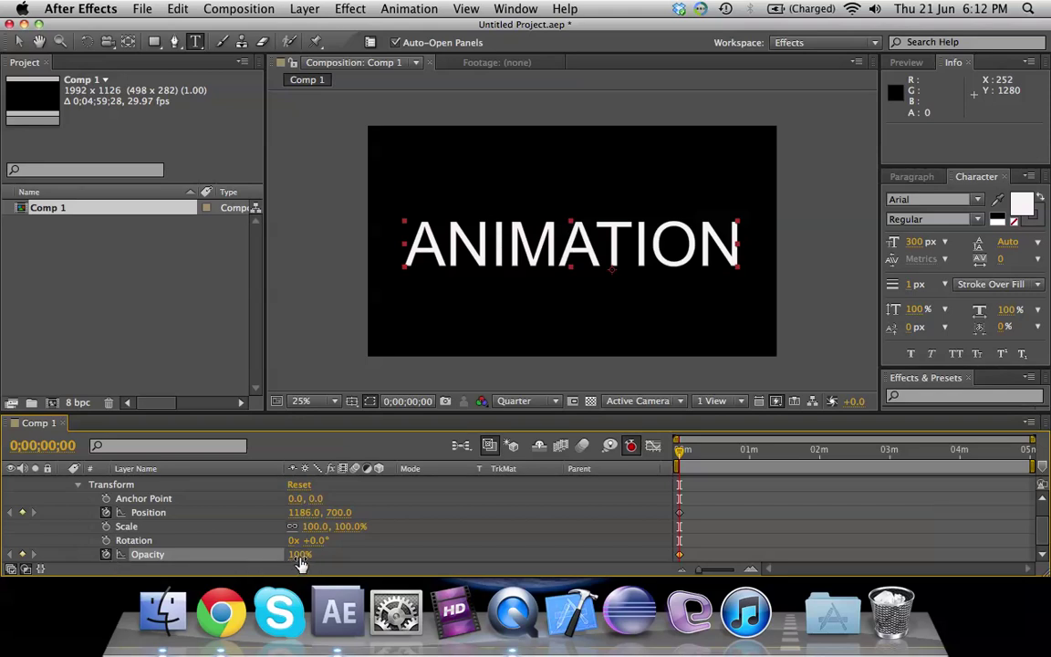
# - Move the current time to about 0;02;01;16 and set the ANIMATION layer's Opacity to 0% there
pyautogui.moveTo(680, 453); pyautogui.dragTo(734, 454)
pyautogui.moveTo(762, 460); pyautogui.dragTo(823, 466)
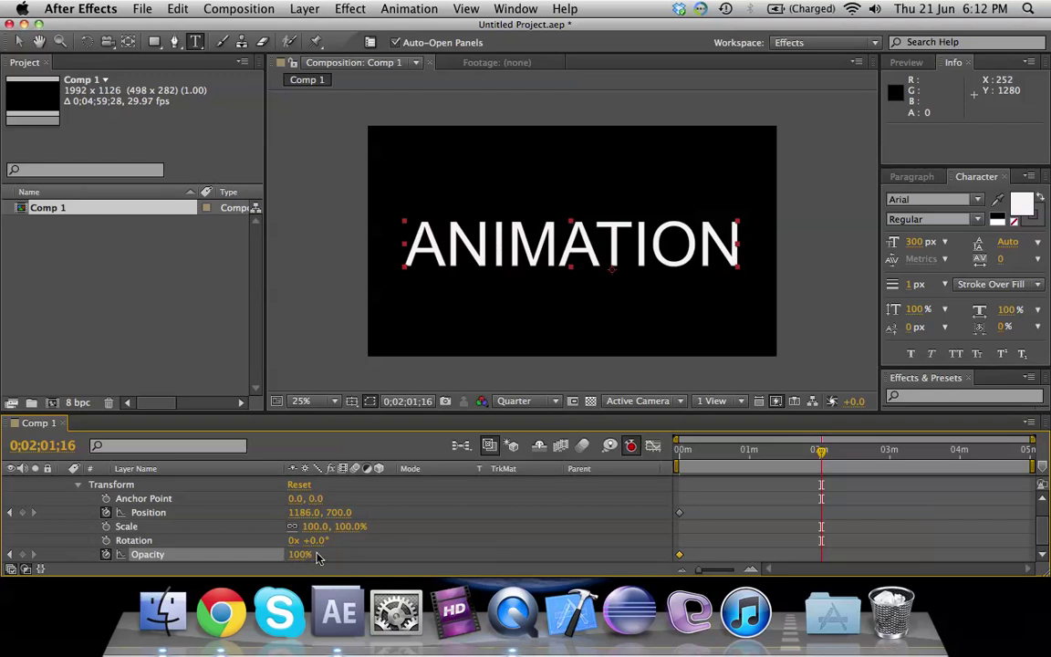
pyautogui.moveTo(310, 558); pyautogui.dragTo(218, 555)
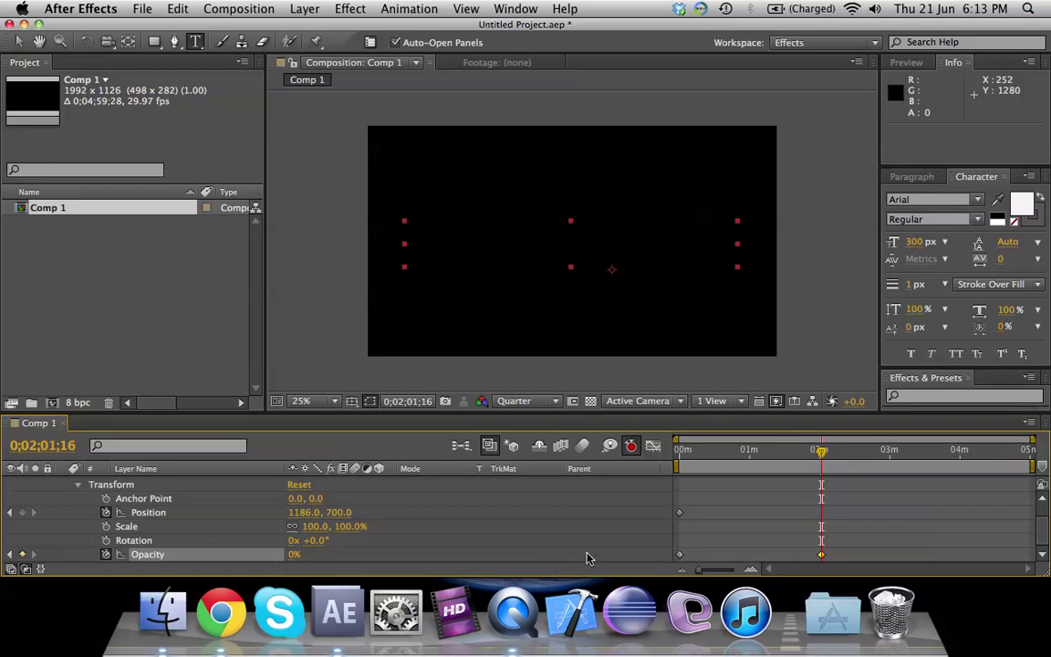
# - Scrub from the start of the composition to about 0;01;39;01 to preview the ANIMATION text's opacity fade
pyautogui.moveTo(821, 453); pyautogui.dragTo(677, 461)
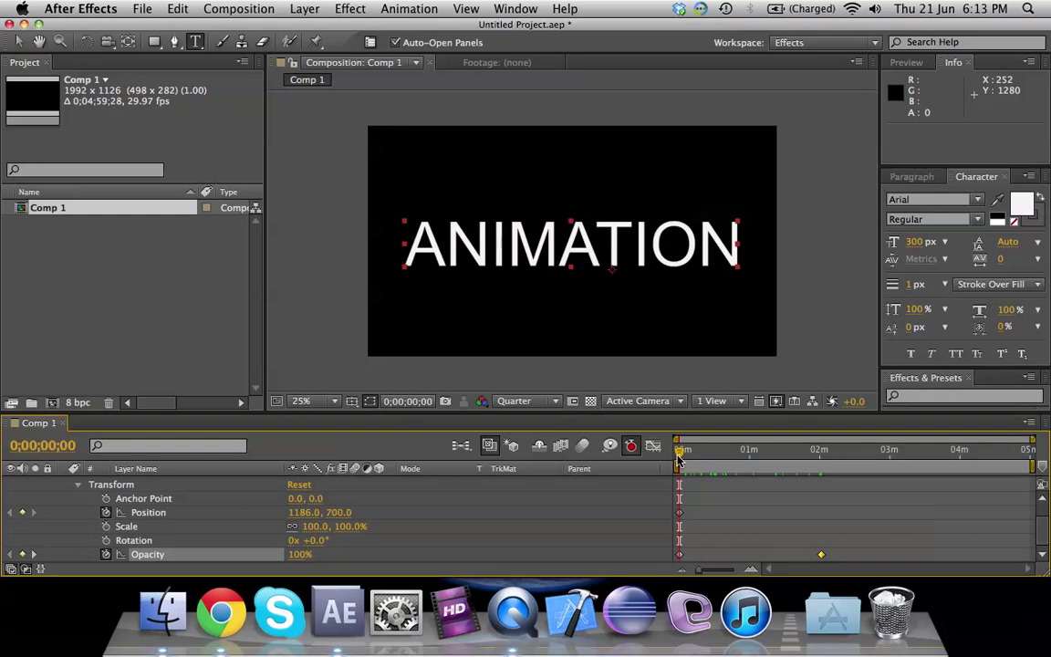
pyautogui.moveTo(680, 454); pyautogui.dragTo(794, 460)
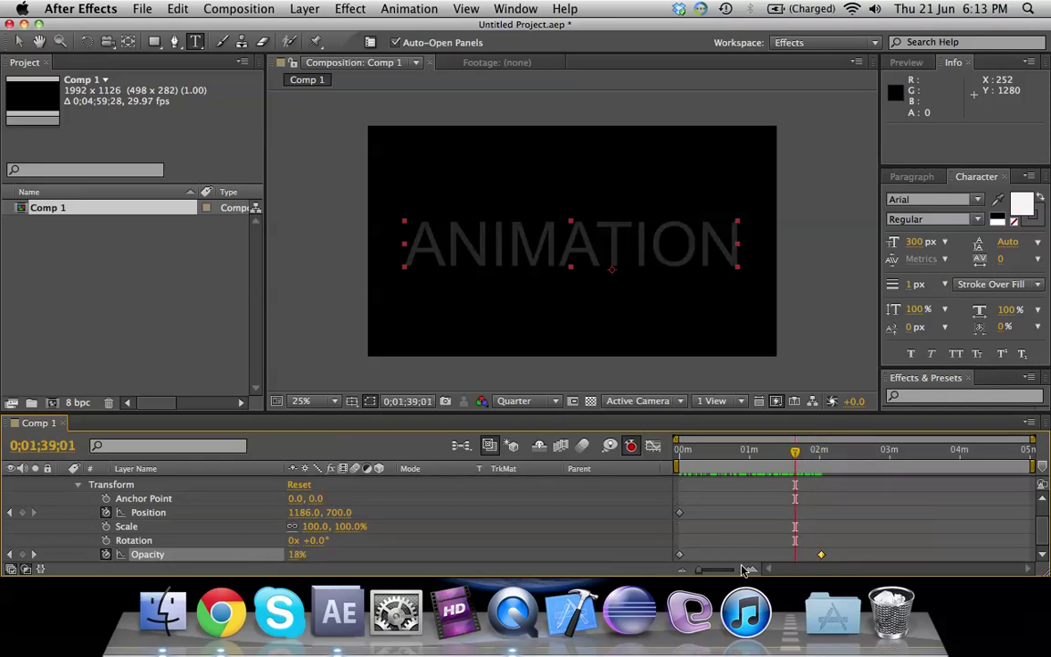
# - Move the 100% Opacity keyframe to about 0;03;28;19 and scrub from the start to about 0;03;06;05 to preview the fade
pyautogui.moveTo(823, 563)
pyautogui.moveTo(680, 554); pyautogui.dragTo(925, 558)
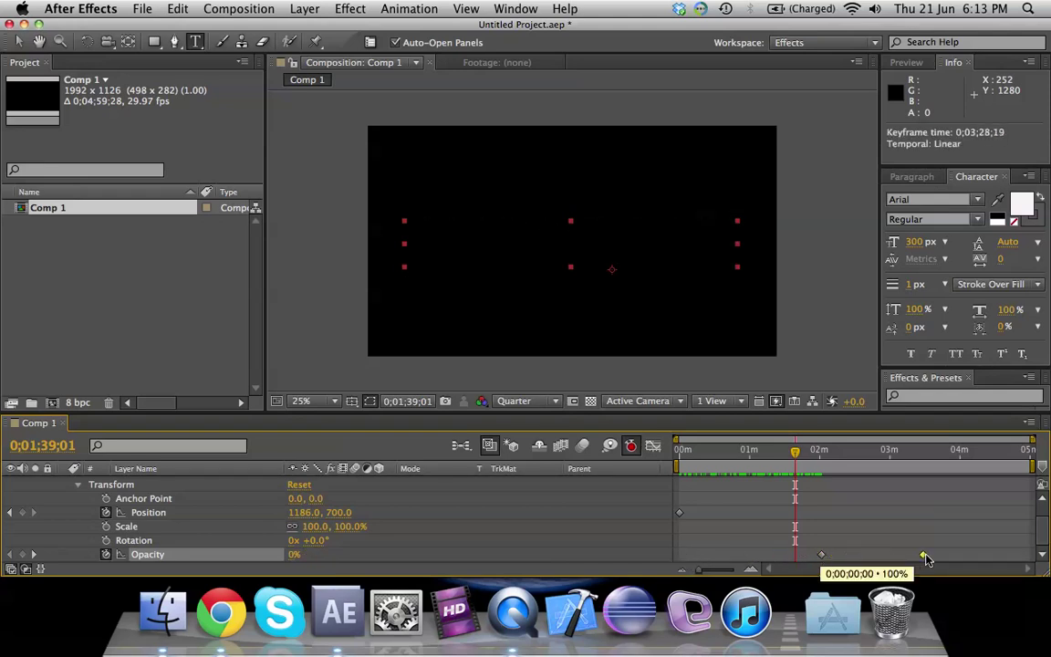
pyautogui.click(692, 453)
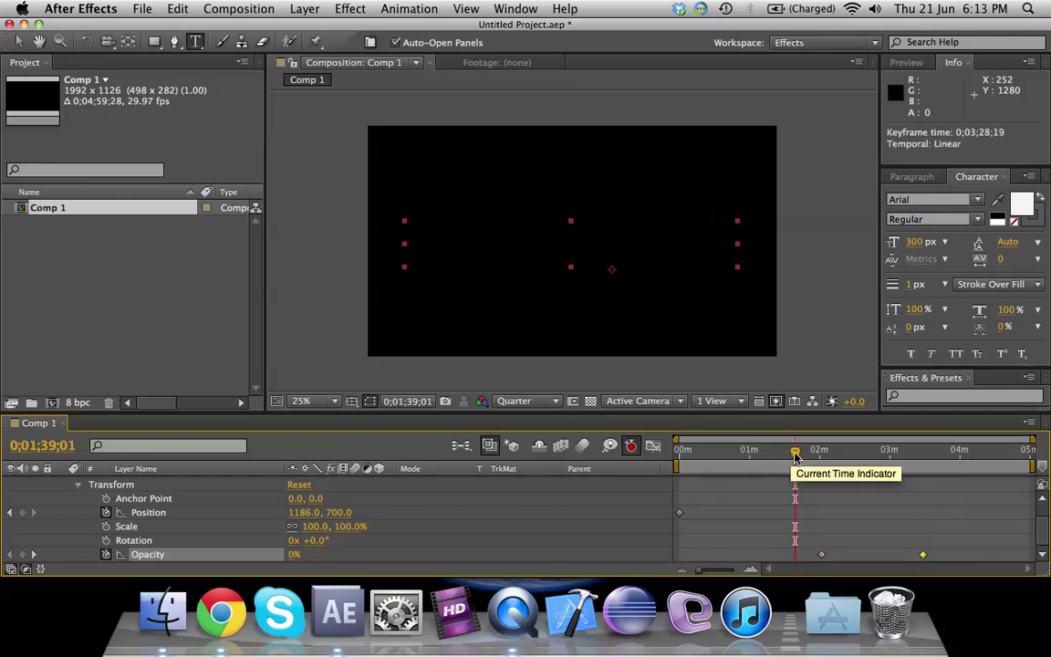
pyautogui.press('Home')
pyautogui.moveTo(679, 451); pyautogui.dragTo(898, 500)
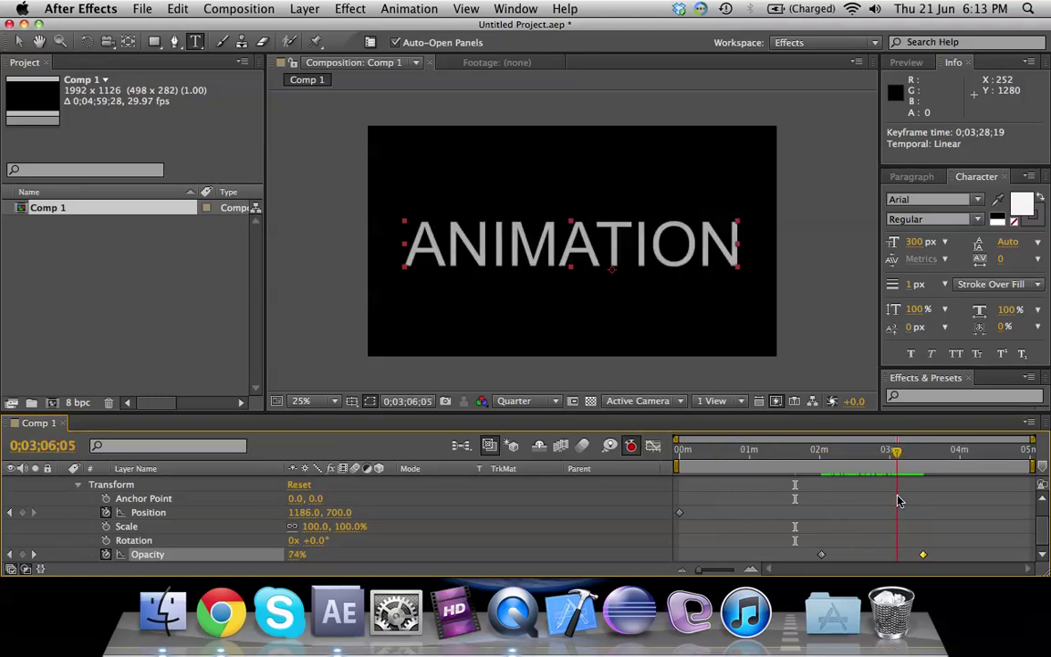
# - Move the 100% Opacity keyframe to about -0;00;10;16 and the Position keyframe to 0;00;00;21, scrubbing back to 0;00;00;00
pyautogui.click(851, 561)
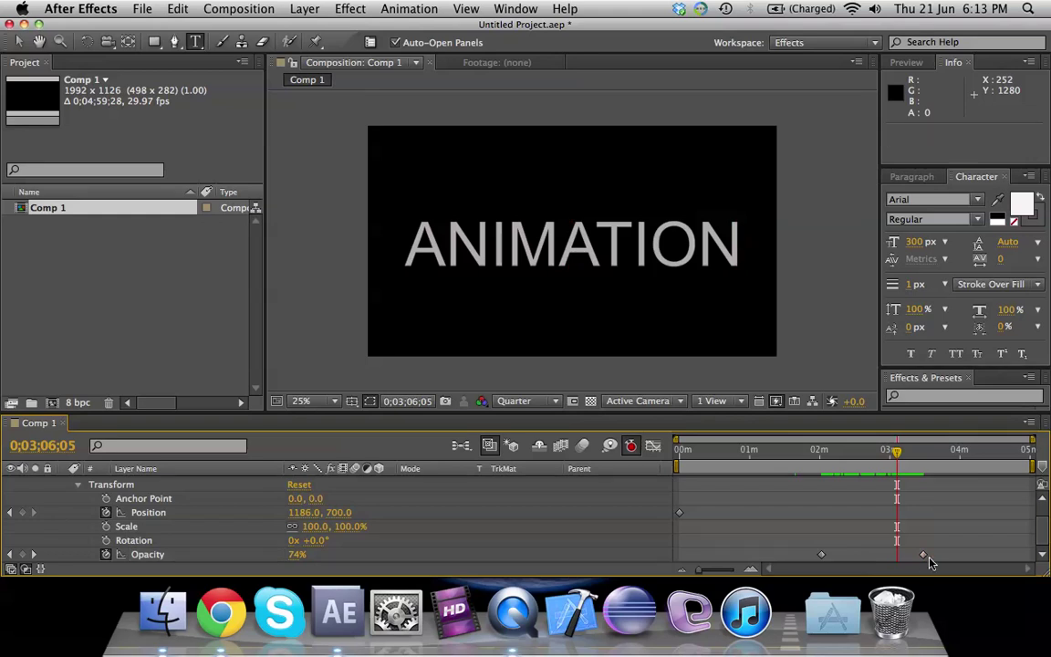
pyautogui.click(821, 553)
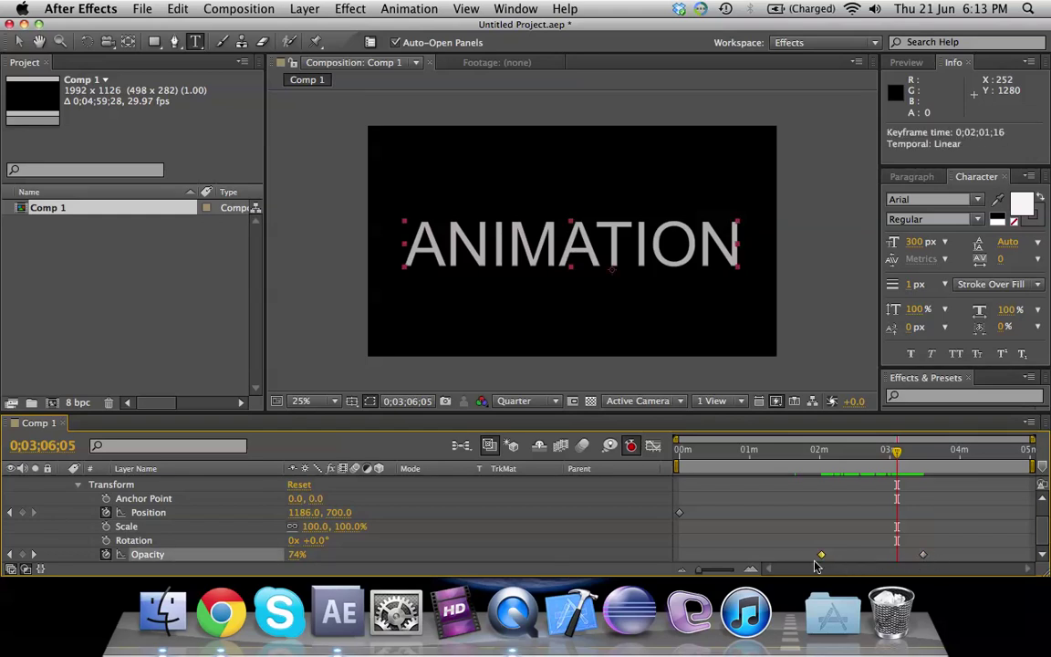
pyautogui.moveTo(924, 559); pyautogui.dragTo(742, 544)
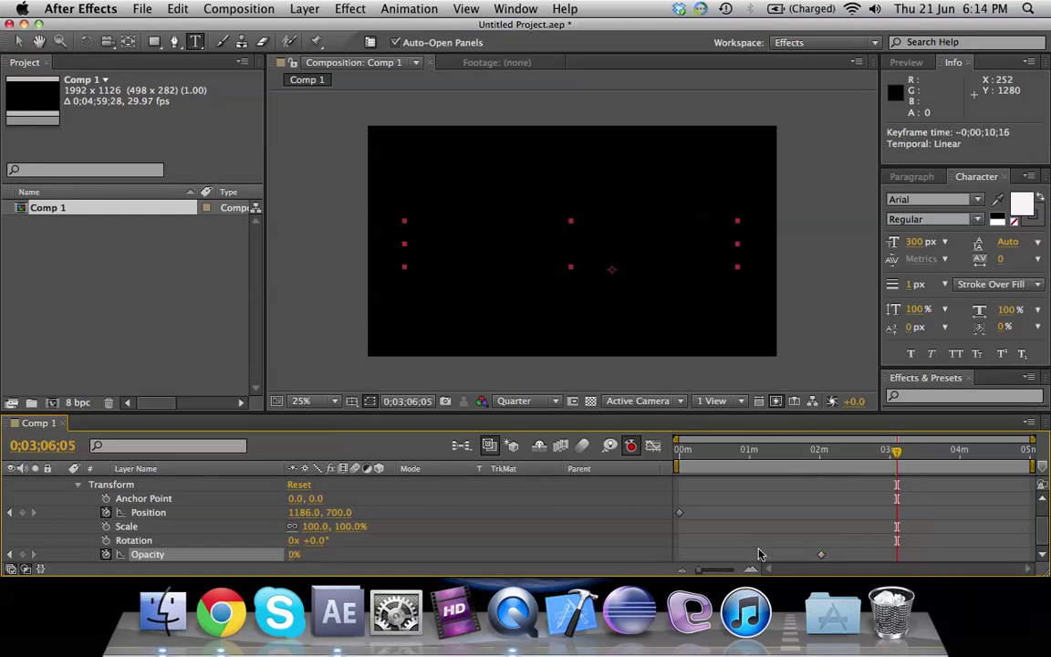
pyautogui.click(680, 514)
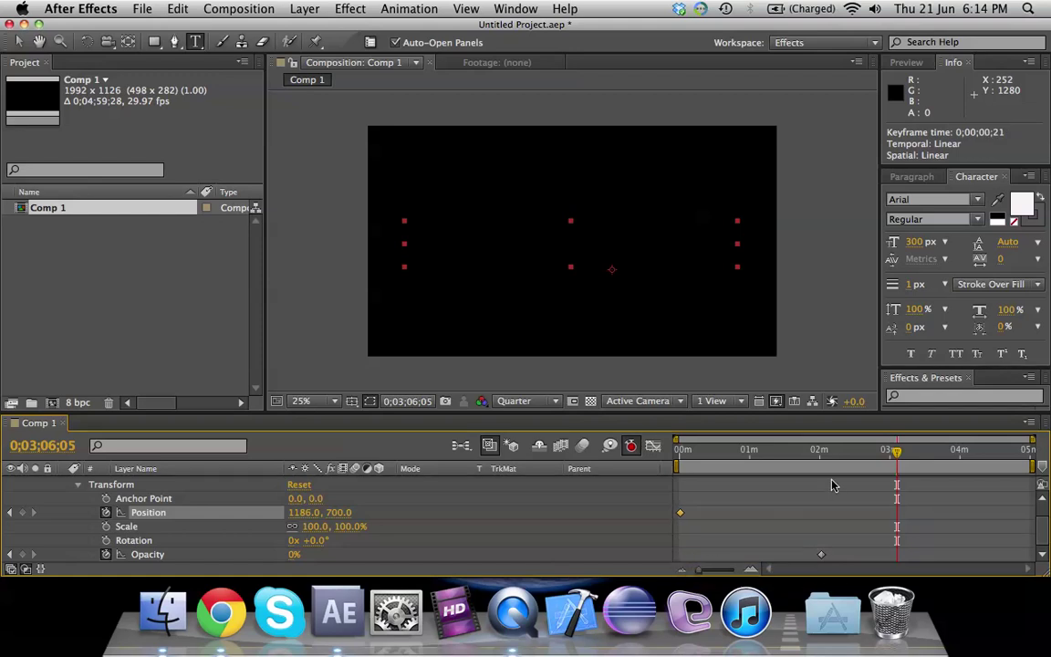
pyautogui.moveTo(806, 450); pyautogui.dragTo(665, 493)
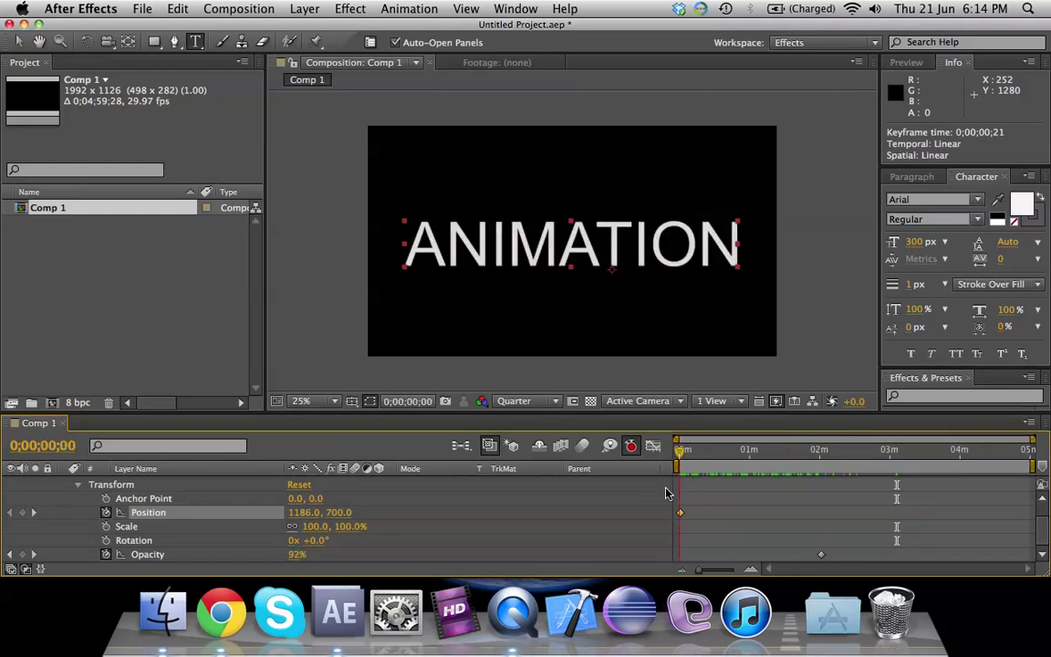
# - Remove the Opacity keyframes by turning off Opacity keyframing, and select the ANIMATION layer
pyautogui.click(106, 554)
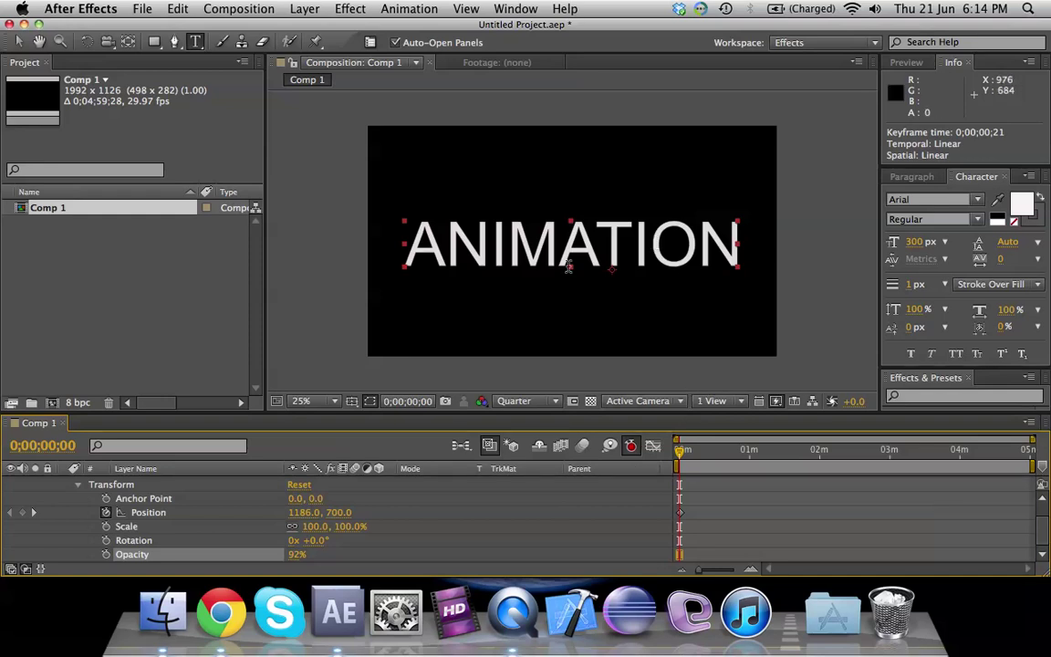
pyautogui.scroll(2, 143, 497)
pyautogui.click(181, 487)
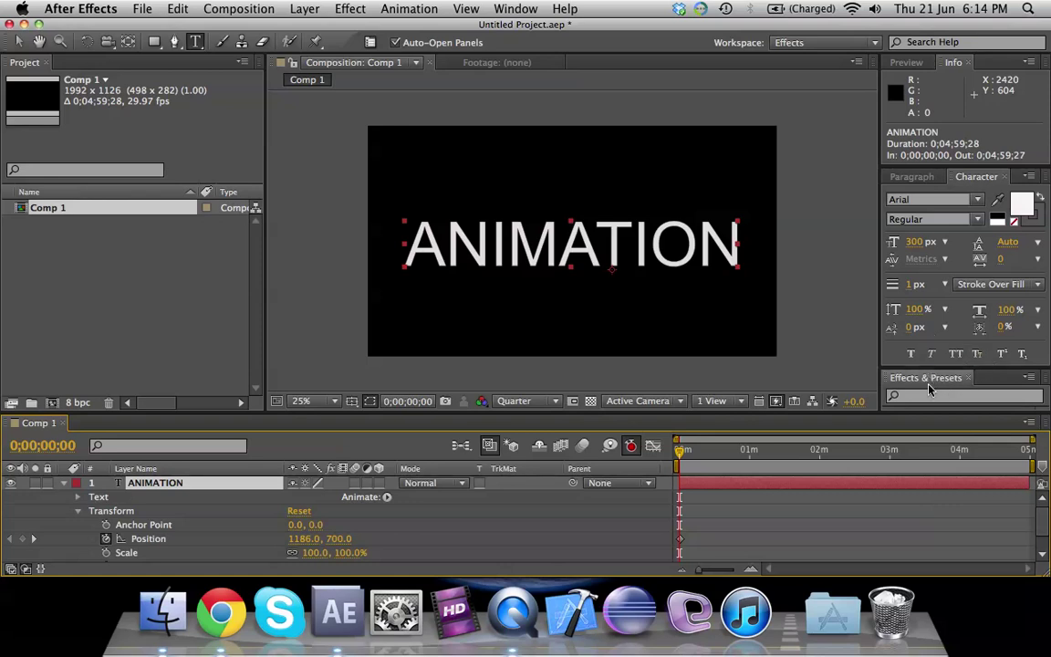
# - Enlarge the Effects & Presets area and look through the effect categories, including the Text category
pyautogui.moveTo(931, 412); pyautogui.dragTo(917, 458)
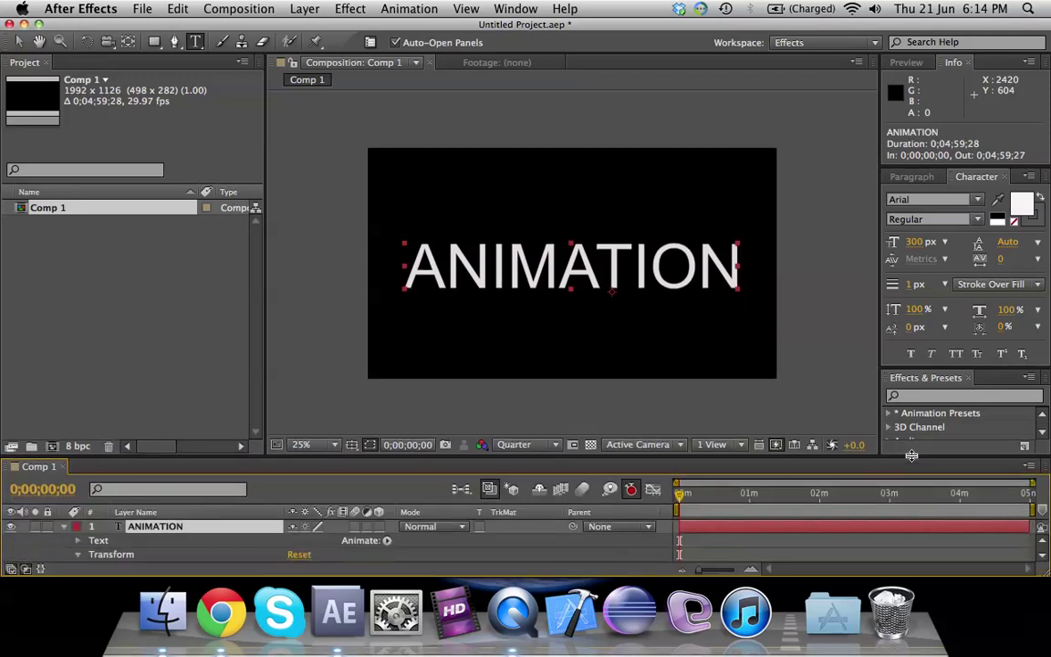
pyautogui.moveTo(981, 365); pyautogui.dragTo(955, 227)
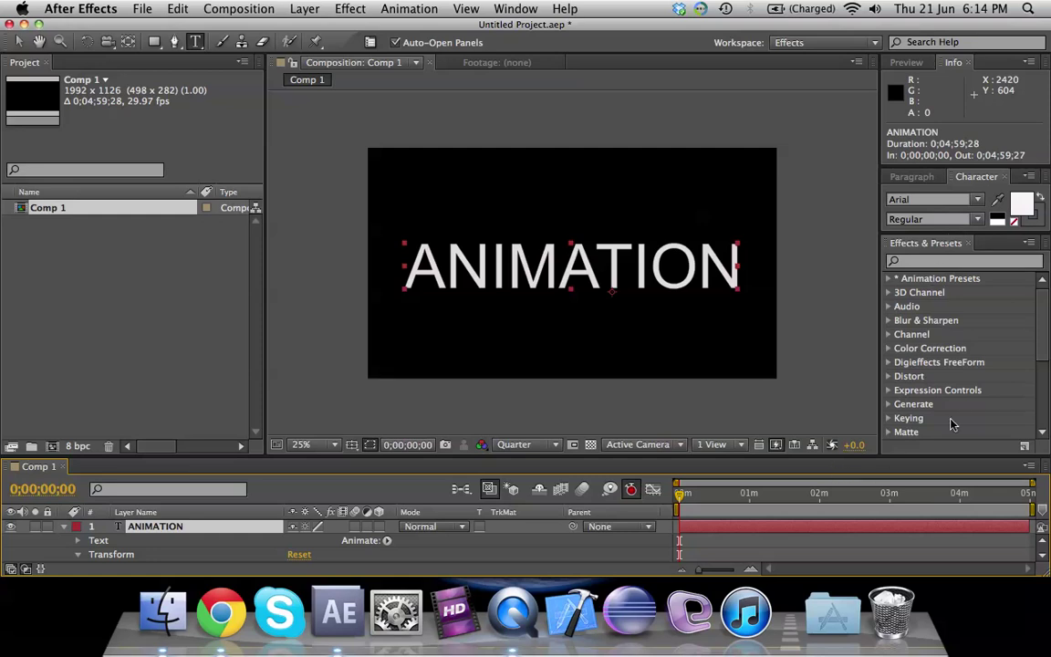
pyautogui.moveTo(1044, 322); pyautogui.dragTo(1043, 392)
pyautogui.scroll(5, 939, 279)
pyautogui.scroll(-5, 940, 347)
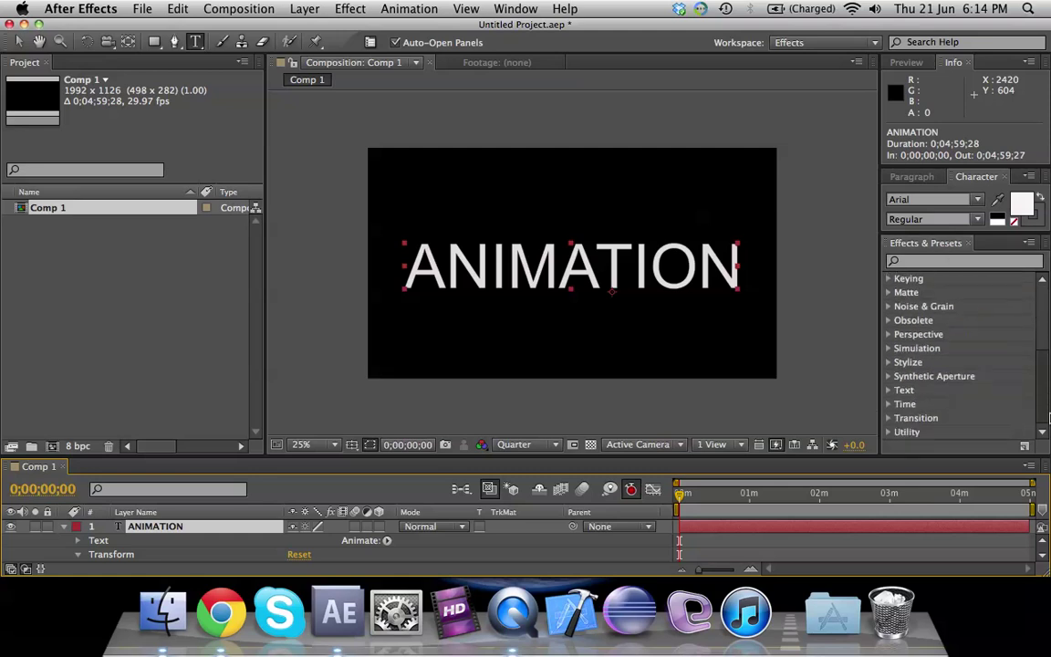
pyautogui.click(888, 391)
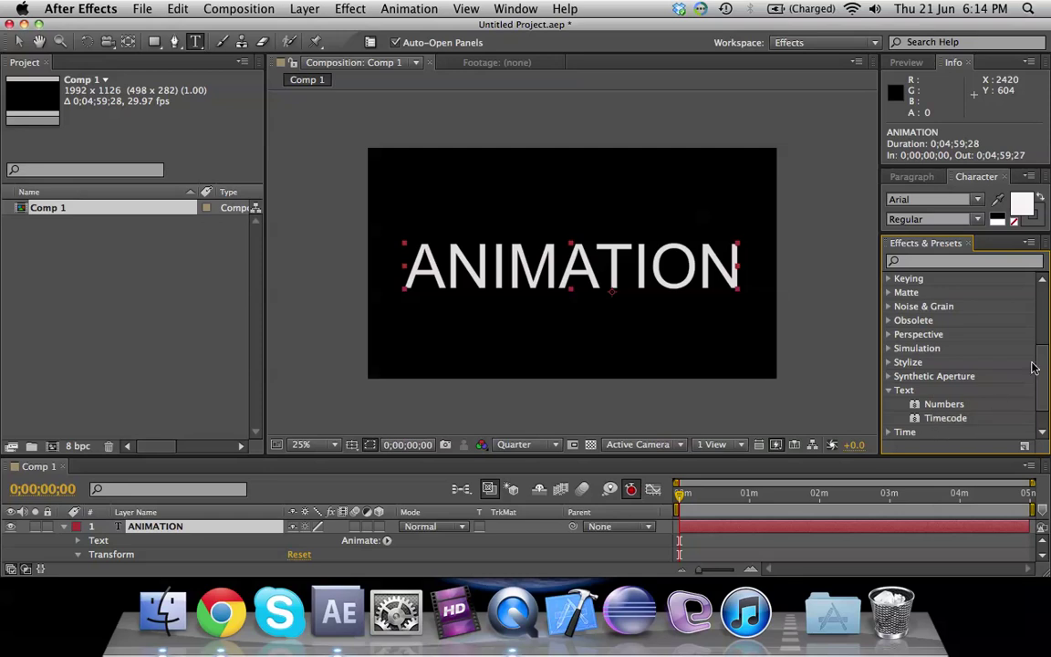
pyautogui.scroll(5, 1040, 378)
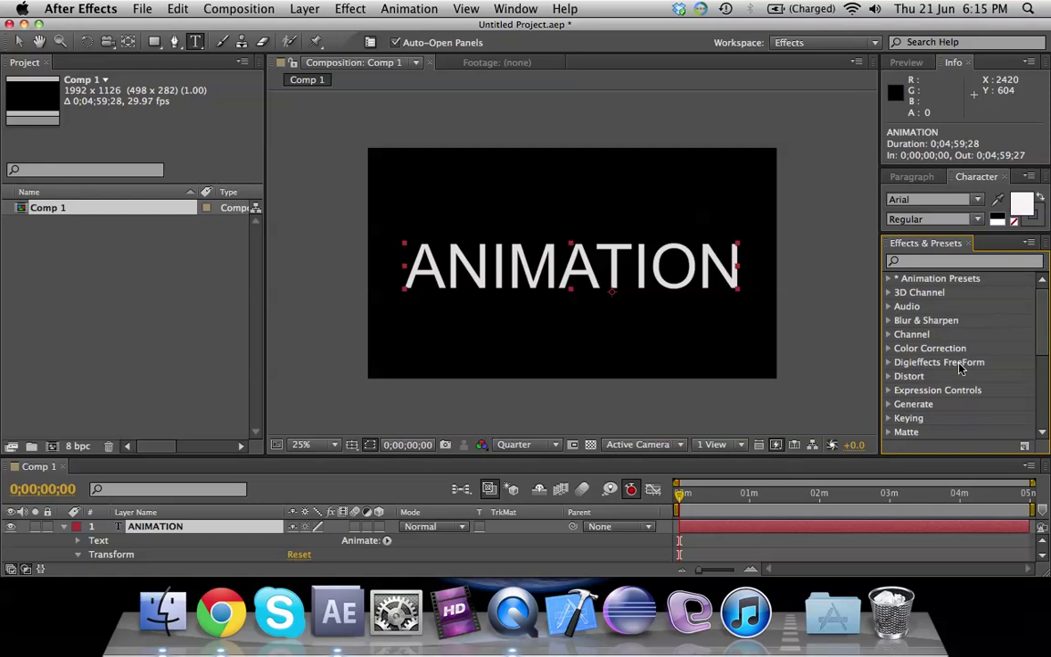
# - Switch the Effects & Presets list to be organised by Finder Folders
pyautogui.rightClick(945, 252)
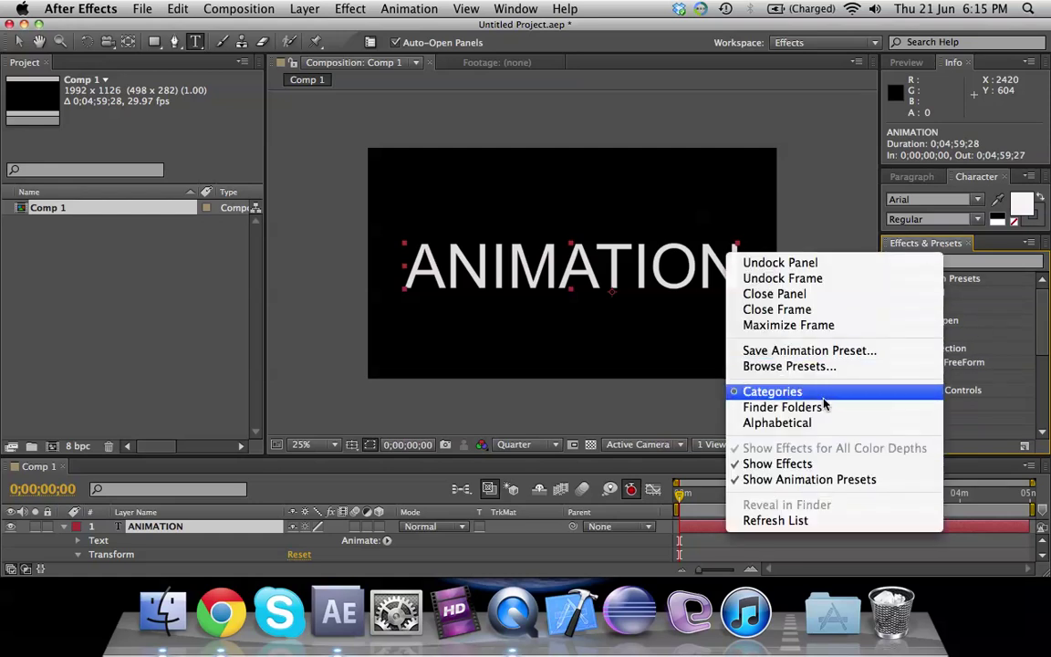
pyautogui.rightClick(955, 245)
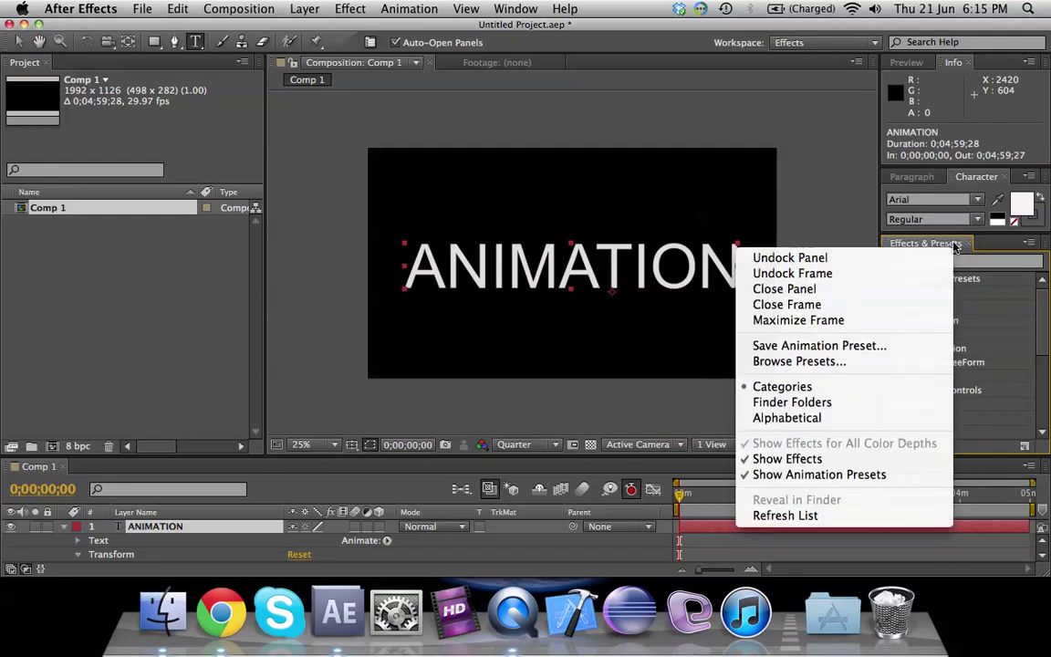
pyautogui.click(830, 403)
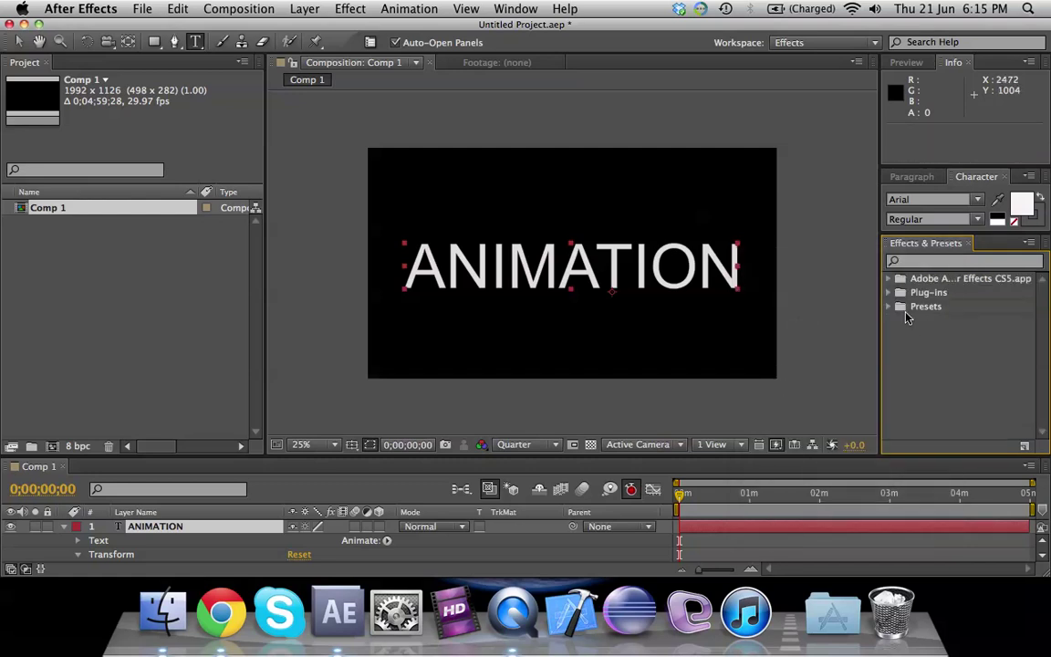
# - Expand the Curves and Spins folder of text animation presets inside the Presets folder
pyautogui.click(888, 307)
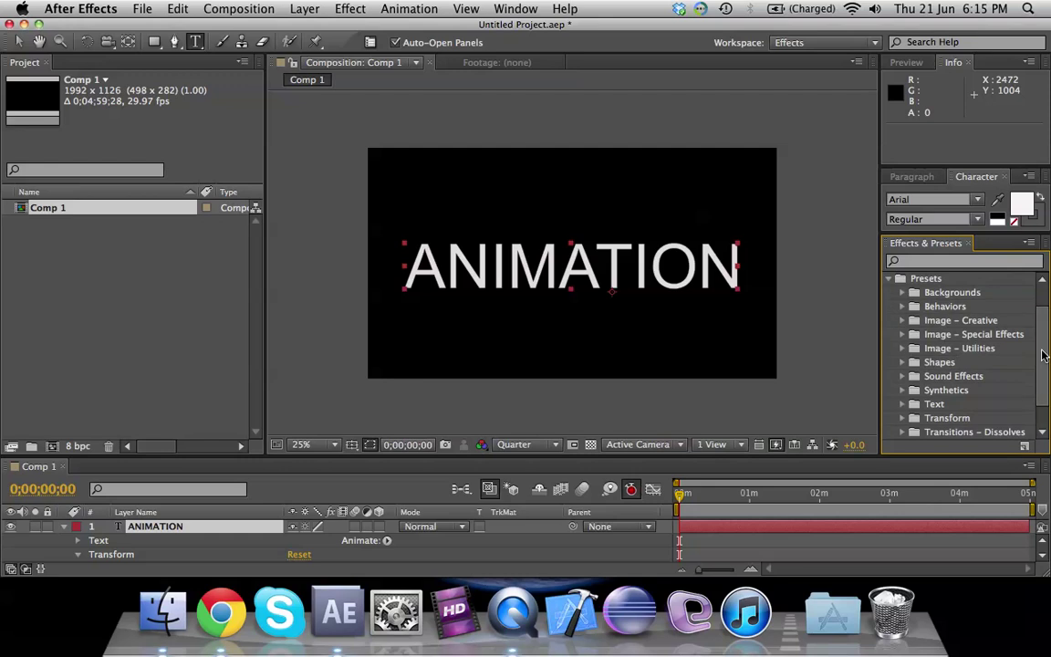
pyautogui.moveTo(1044, 355); pyautogui.dragTo(1043, 383)
pyautogui.doubleClick(1000, 378)
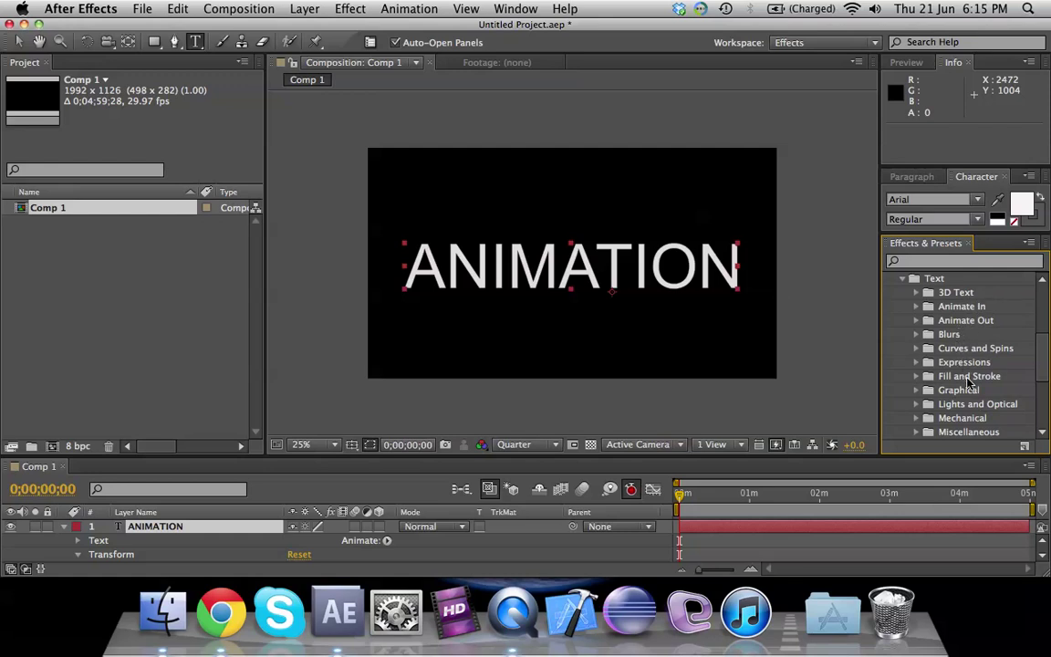
pyautogui.click(916, 349)
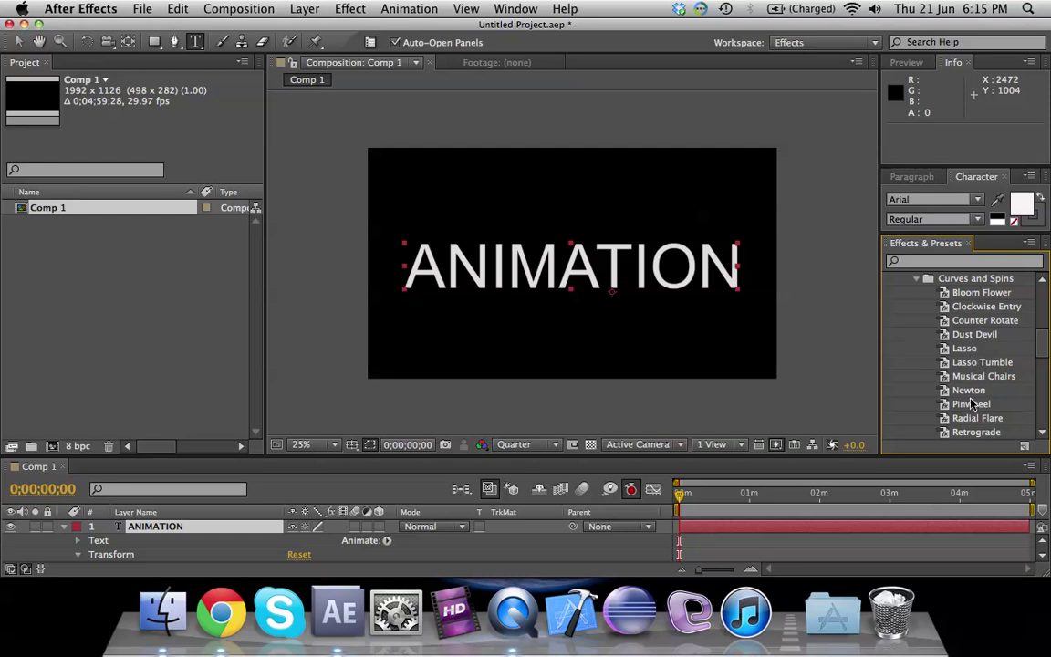
# - Try the Bloom Flower and Counter Rotate presets on the ANIMATION layer, preview them from the start, and undo the preset
pyautogui.moveTo(972, 292); pyautogui.dragTo(598, 290)
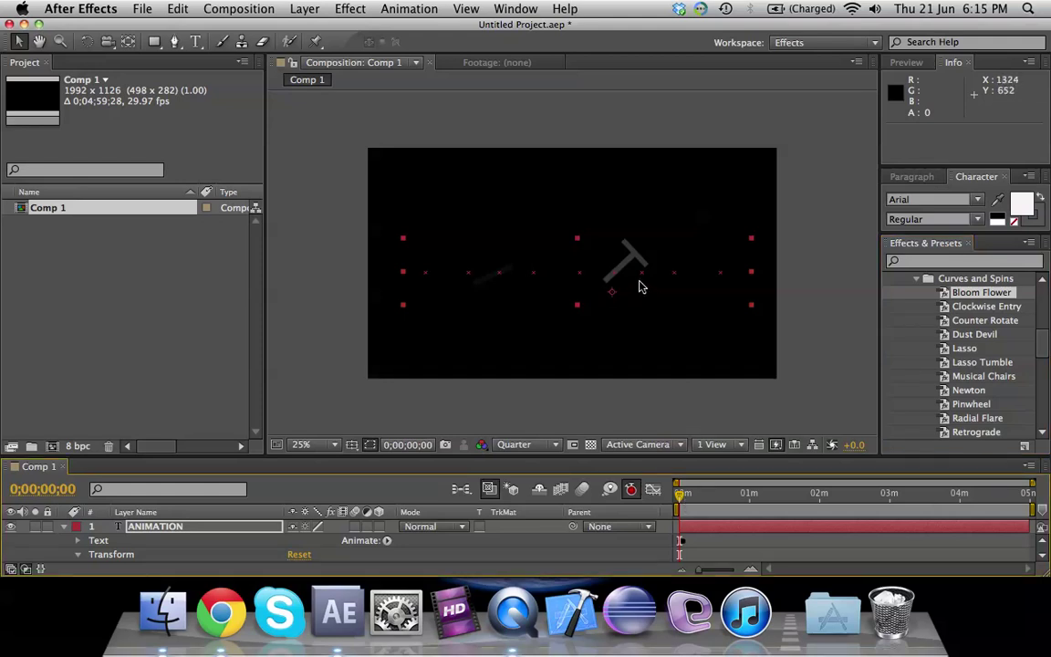
pyautogui.moveTo(680, 494); pyautogui.dragTo(678, 494)
pyautogui.moveTo(978, 321); pyautogui.dragTo(600, 283)
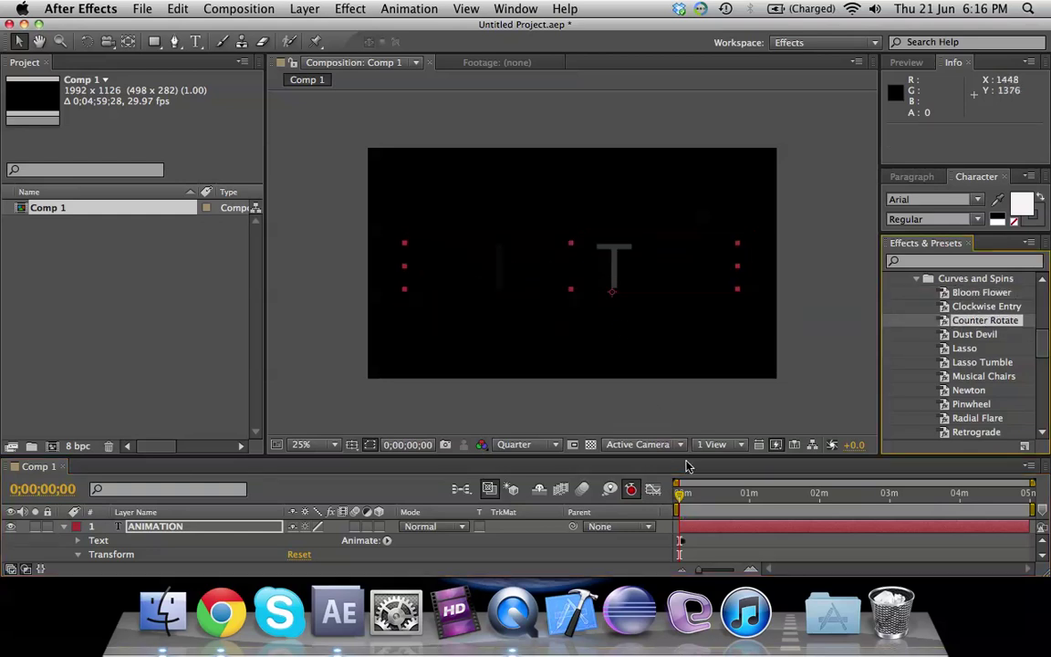
pyautogui.moveTo(679, 495); pyautogui.dragTo(684, 493)
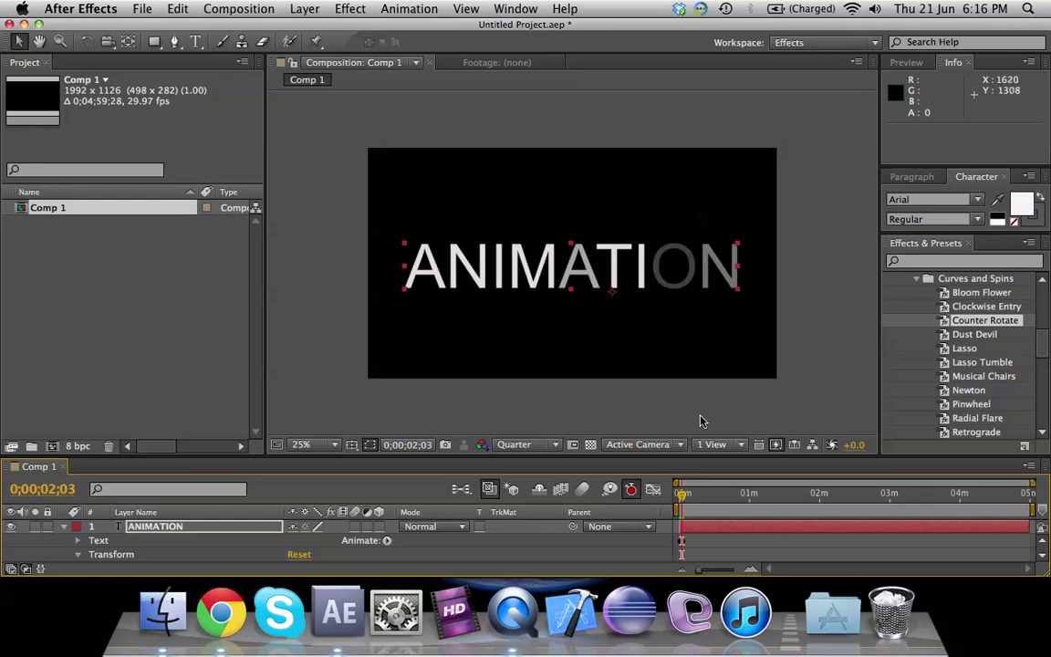
pyautogui.press('Home')
pyautogui.hotkey('ctrl', 'z')
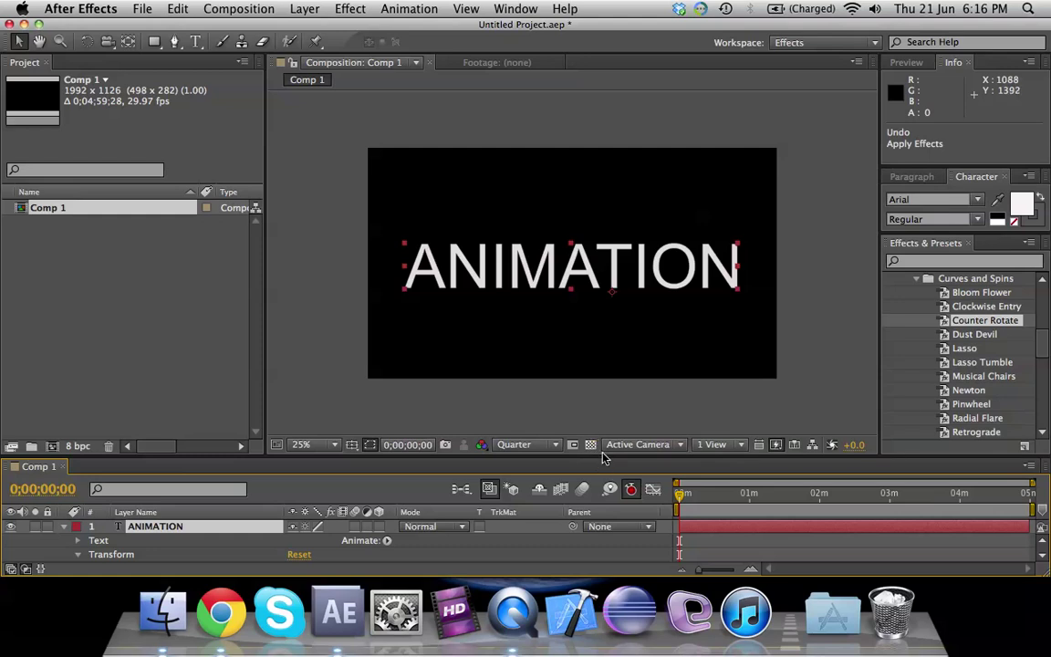
# - Enlarge the timeline area and add a Scale text animator to ANIMATION with the text cursor placed before the second A
pyautogui.moveTo(600, 456); pyautogui.dragTo(602, 315)
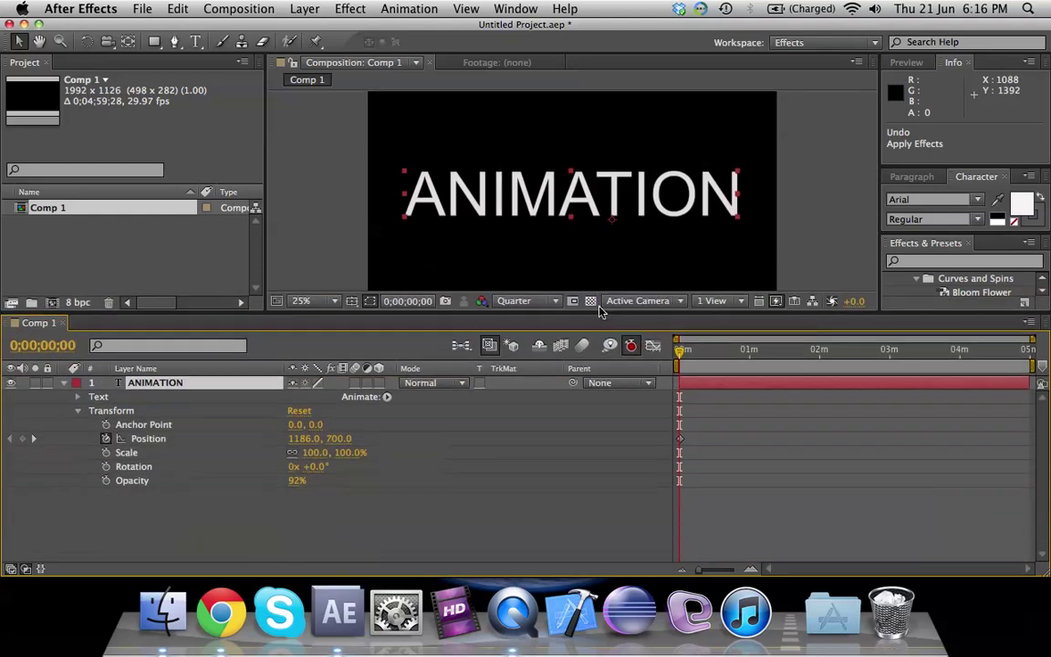
pyautogui.doubleClick(169, 384)
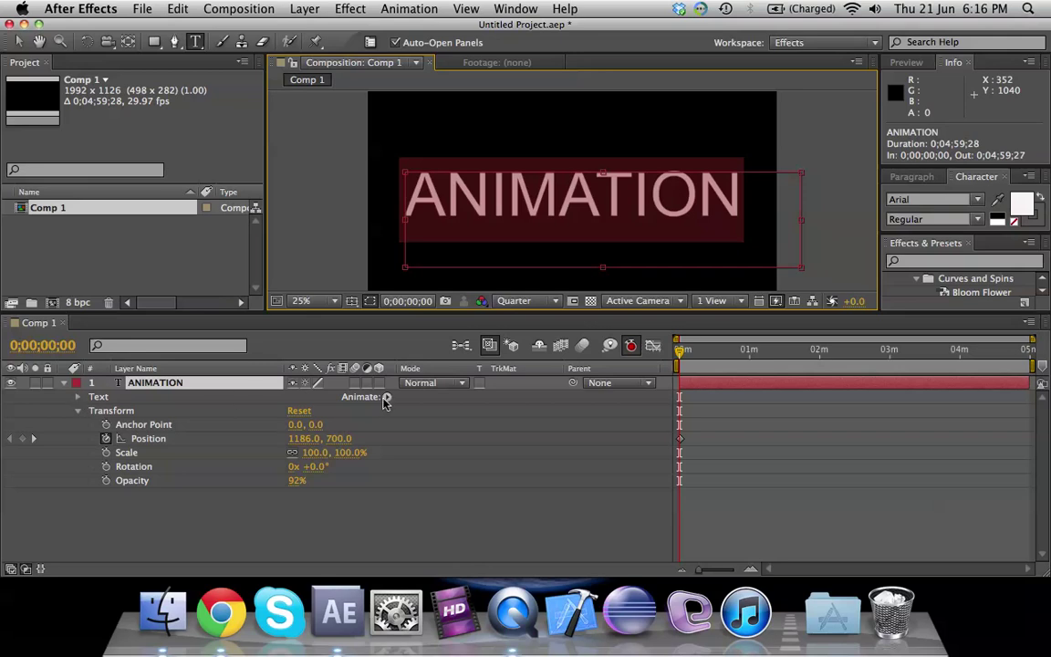
pyautogui.click(449, 180)
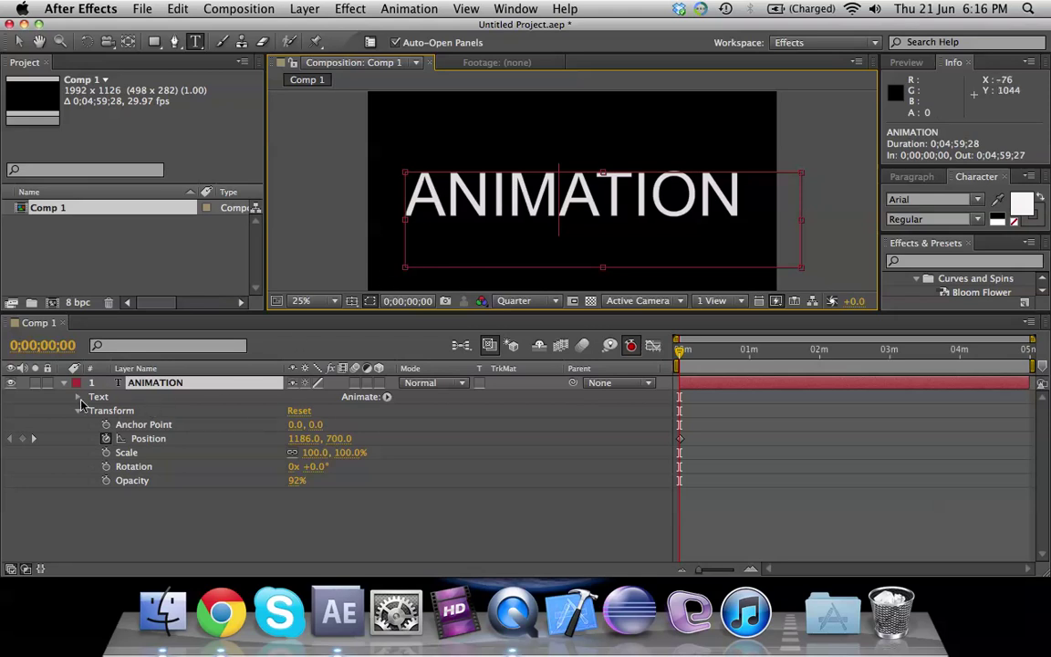
pyautogui.click(387, 397)
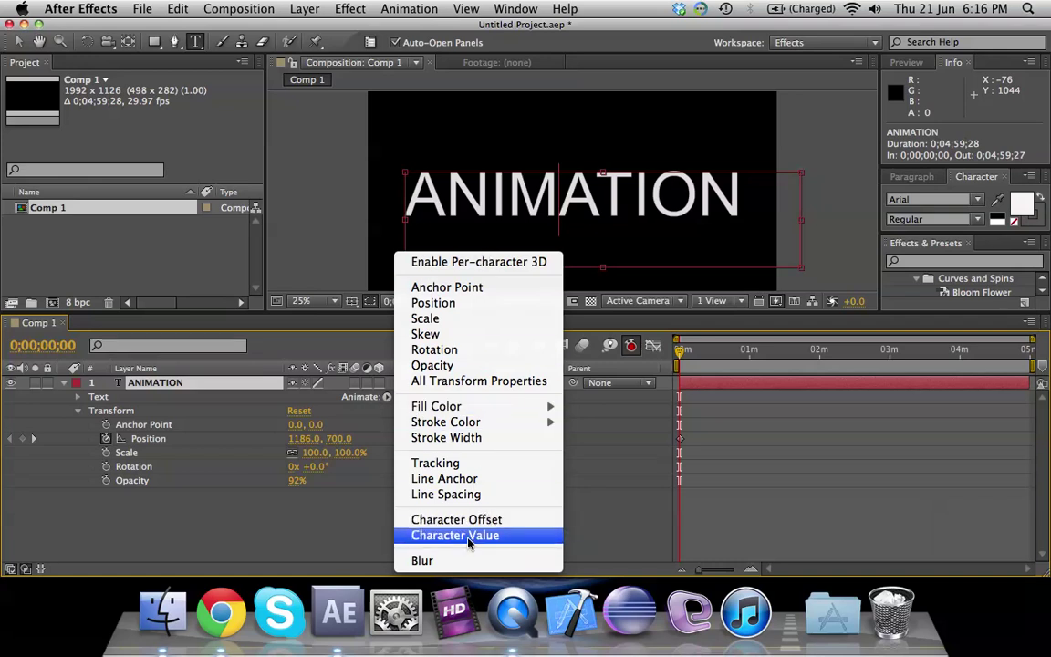
pyautogui.click(468, 318)
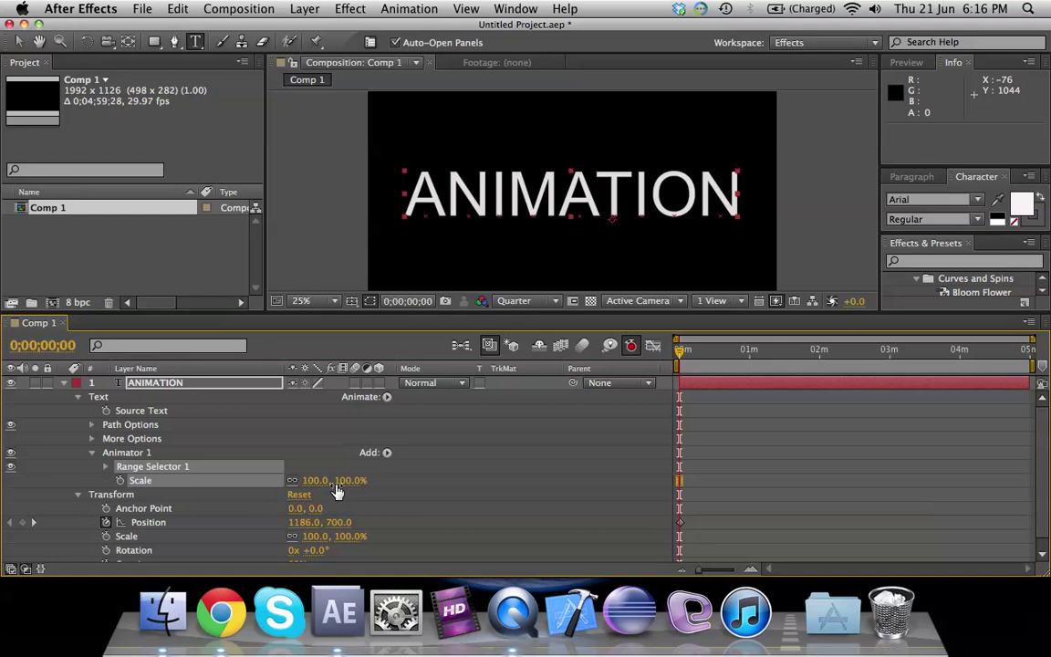
# - Keyframe the text animator's Scale at 0;00;00;00 with a value of 204%
pyautogui.moveTo(327, 491); pyautogui.dragTo(411, 488)
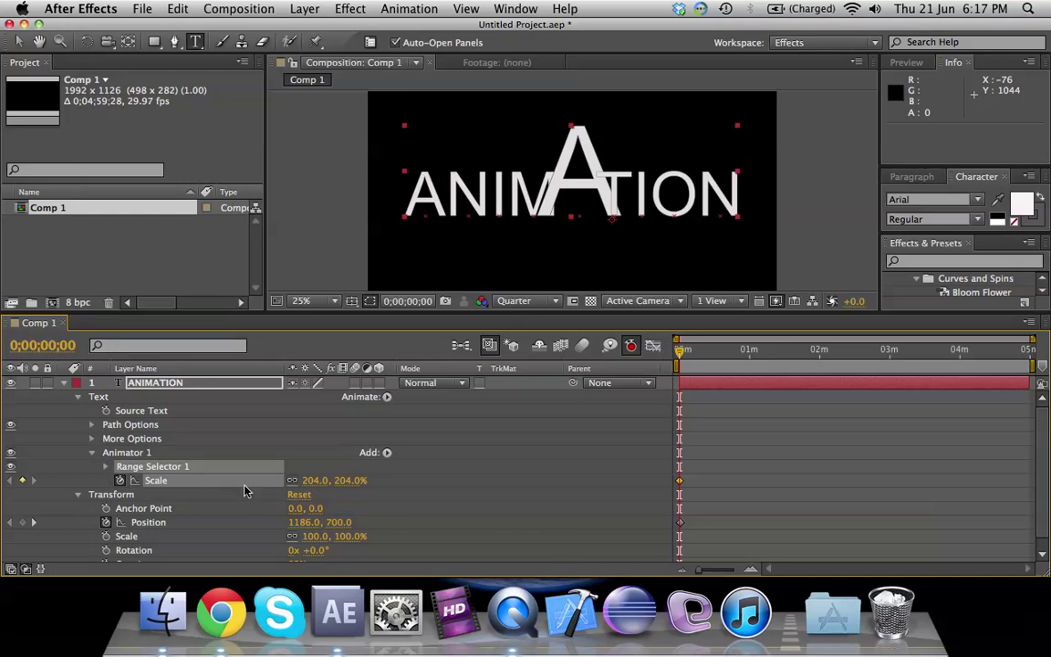
pyautogui.scroll(-1, 237, 493)
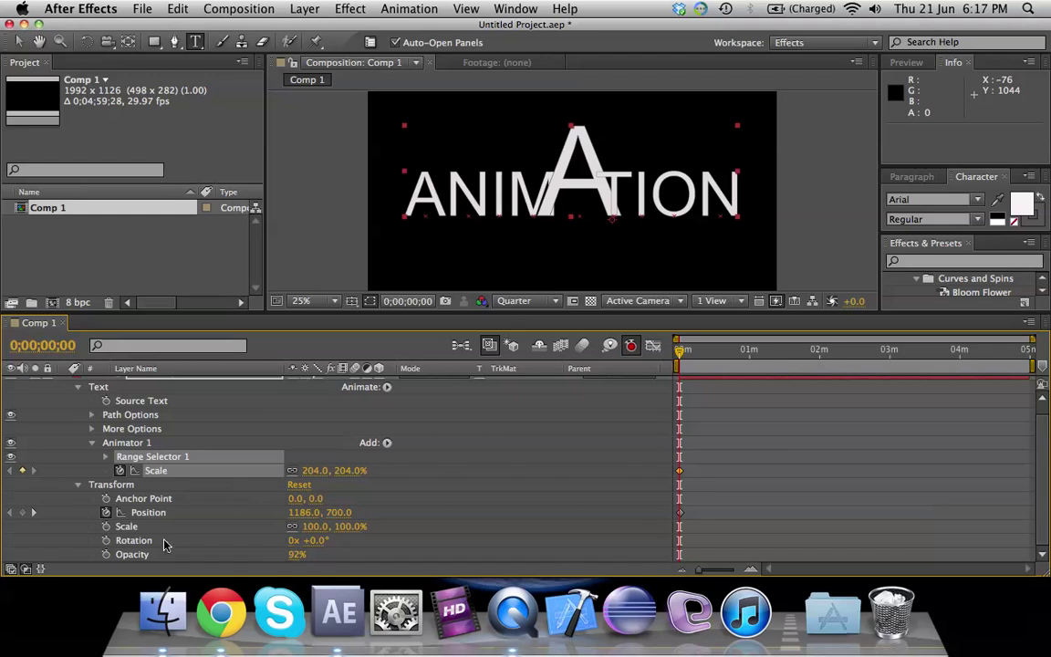
pyautogui.scroll(1, 150, 516)
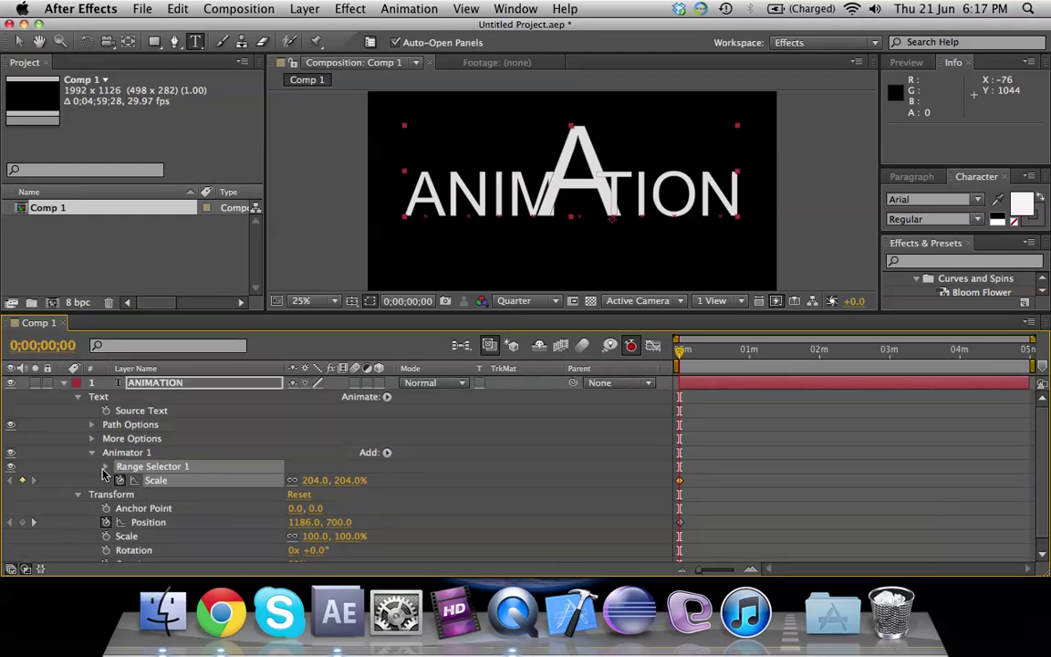
# - Expand Range Selector 1 of the ANIMATION text animator and keyframe its Start at 0 and its End at 100
pyautogui.click(104, 467)
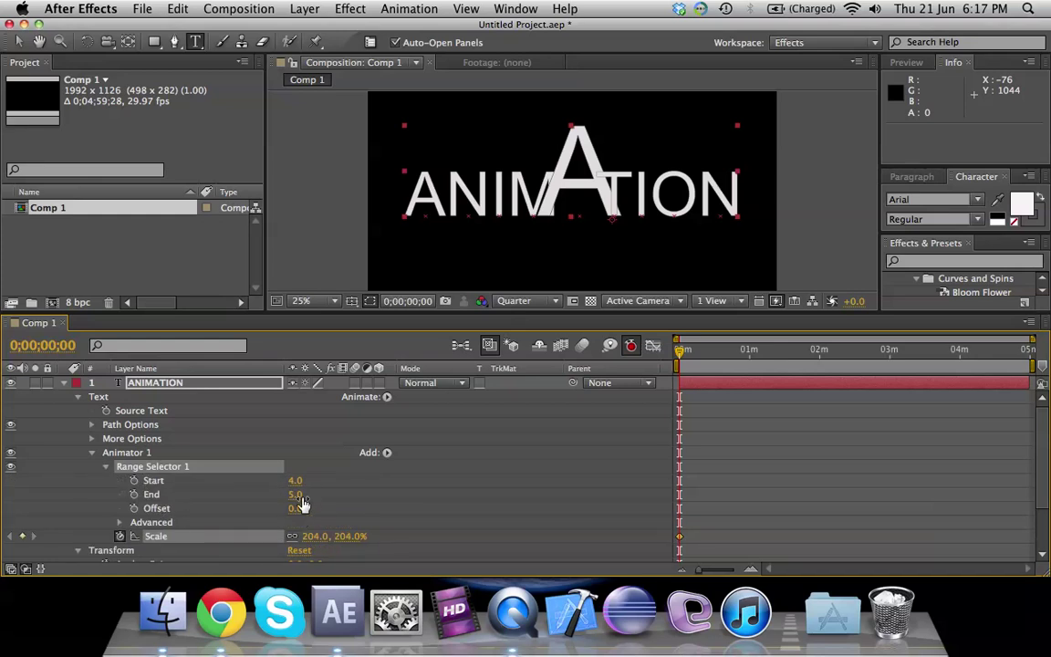
pyautogui.moveTo(294, 480)
pyautogui.mouseDown()
pyautogui.moveTo(338, 481)
pyautogui.moveTo(276, 490)
pyautogui.mouseUp()
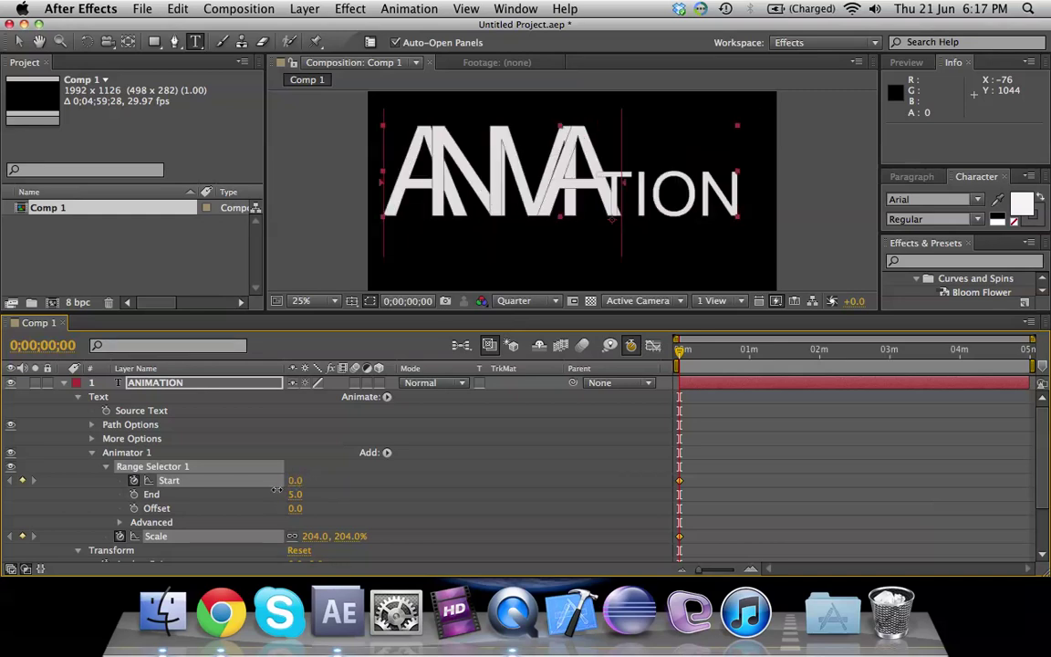
pyautogui.click(251, 486)
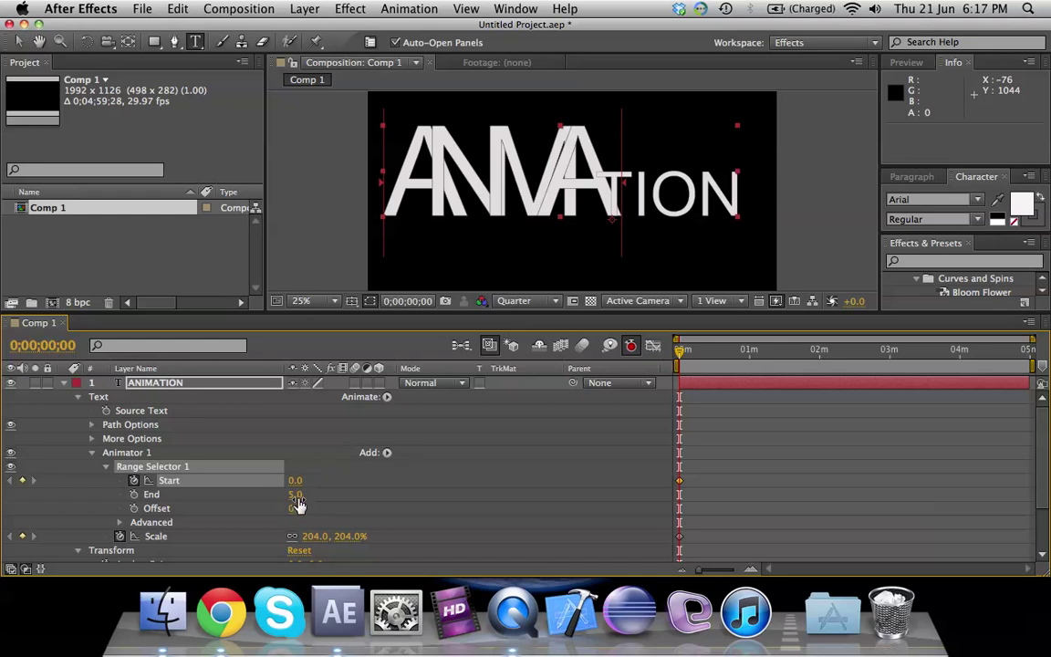
pyautogui.moveTo(296, 496); pyautogui.dragTo(383, 499)
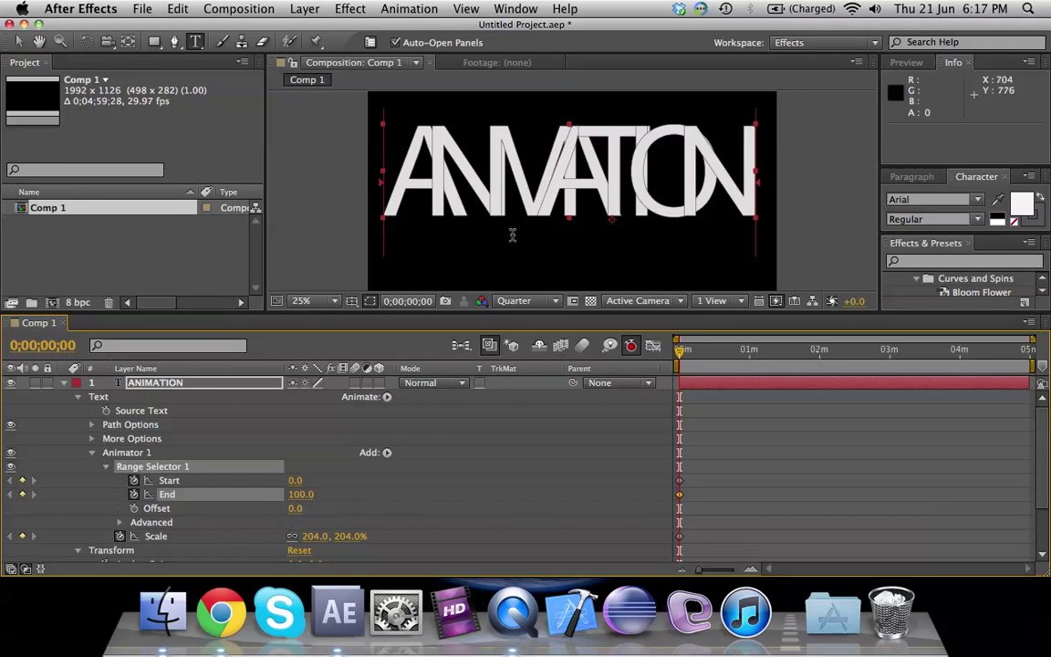
# - Shrink the whole ANIMATION layer slightly with its Transform Scale
pyautogui.scroll(-3, 331, 511)
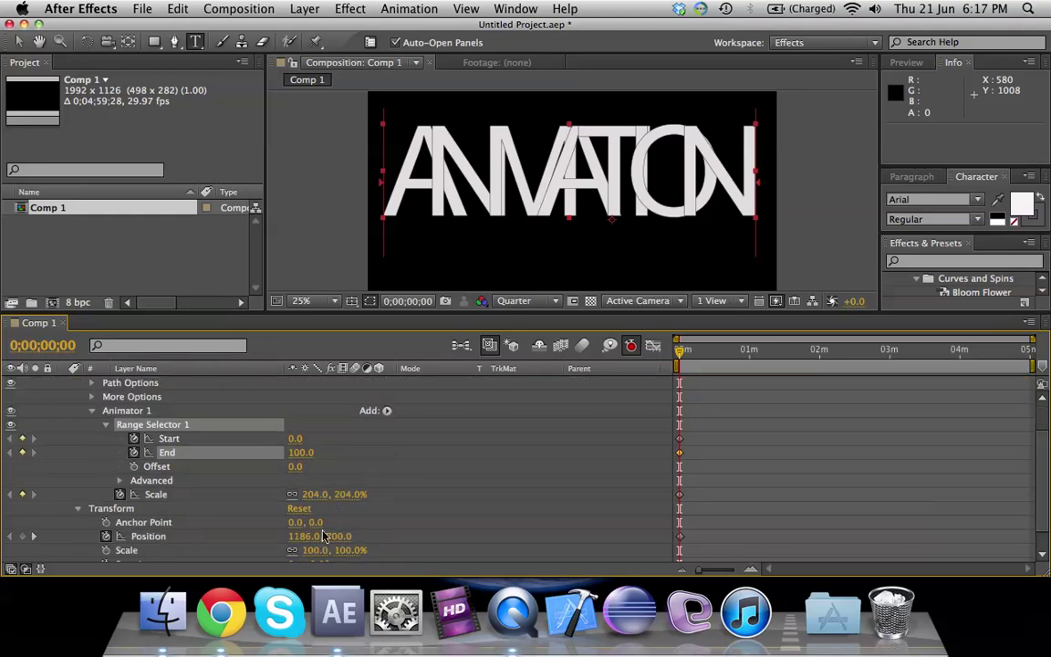
pyautogui.scroll(-2, 319, 543)
pyautogui.moveTo(352, 536)
pyautogui.mouseDown()
pyautogui.moveTo(315, 534)
pyautogui.moveTo(343, 534)
pyautogui.mouseUp()
# - Try Range Selector 1 with Start at 3, End at 58 and Offset at 2 at the first frame
pyautogui.scroll(3, 306, 497)
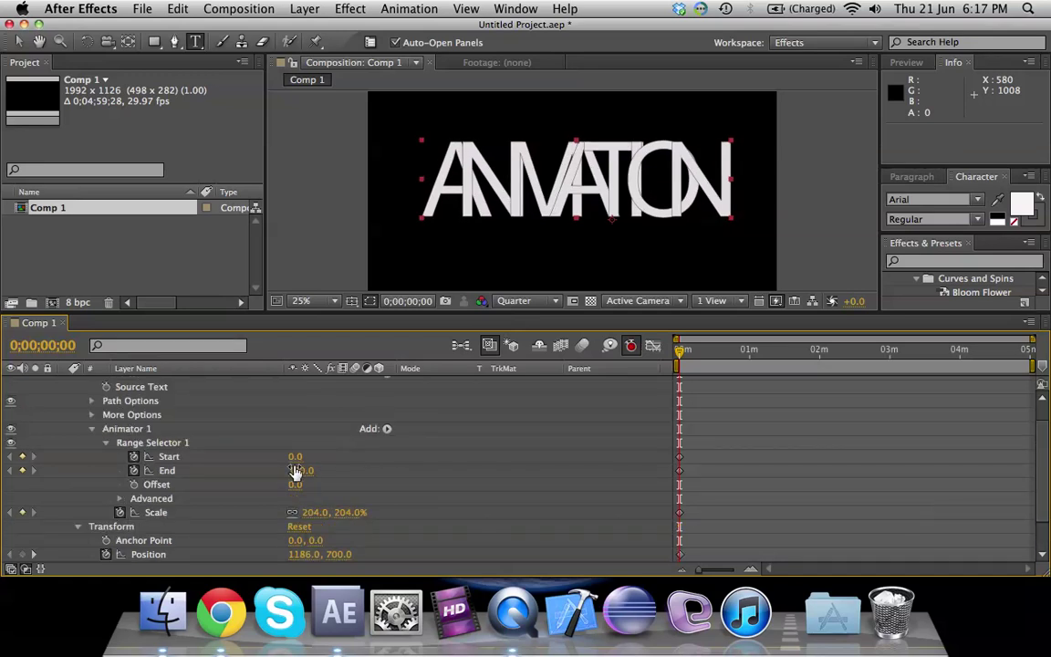
pyautogui.moveTo(310, 470); pyautogui.dragTo(295, 456)
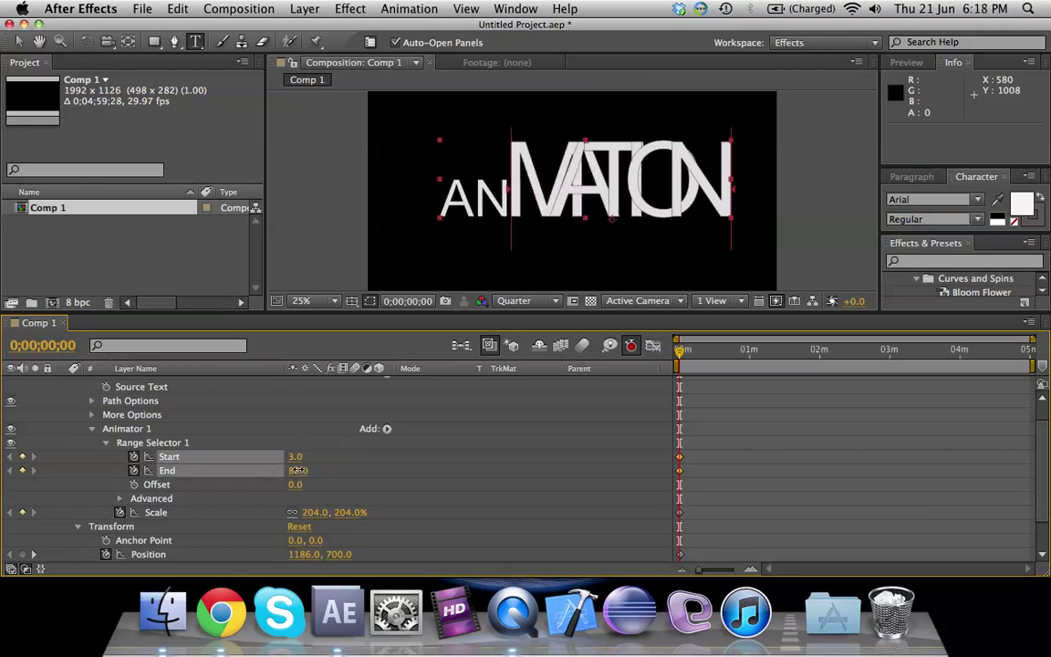
pyautogui.moveTo(293, 469)
pyautogui.mouseDown()
pyautogui.moveTo(267, 472)
pyautogui.moveTo(297, 456)
pyautogui.moveTo(285, 456)
pyautogui.moveTo(314, 456)
pyautogui.moveTo(287, 456)
pyautogui.mouseUp()
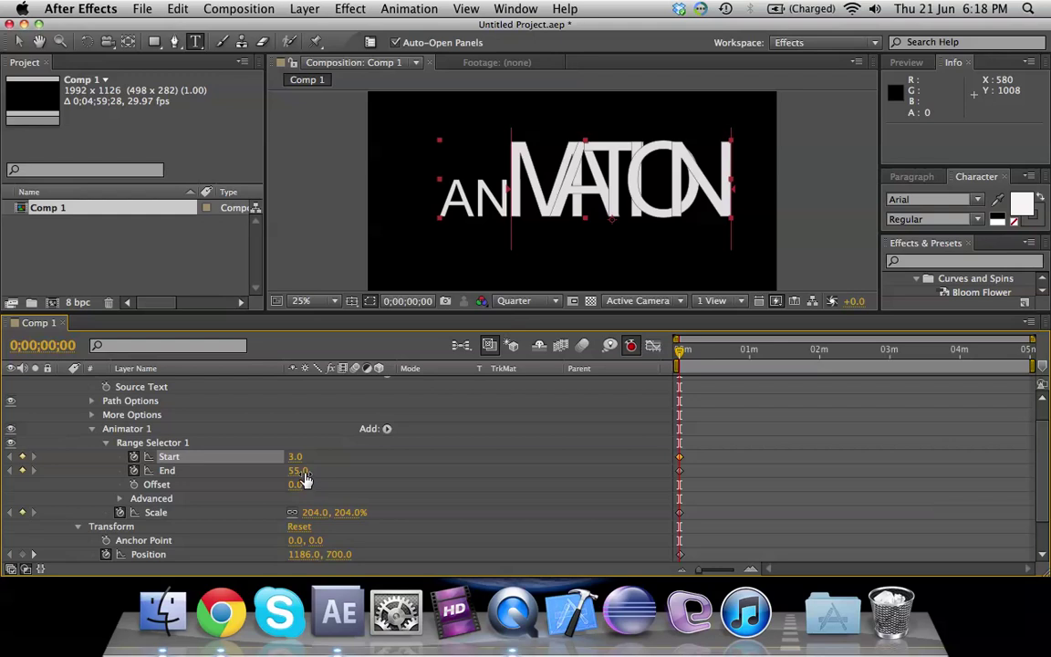
pyautogui.click(300, 470)
pyautogui.moveTo(299, 470); pyautogui.dragTo(308, 471)
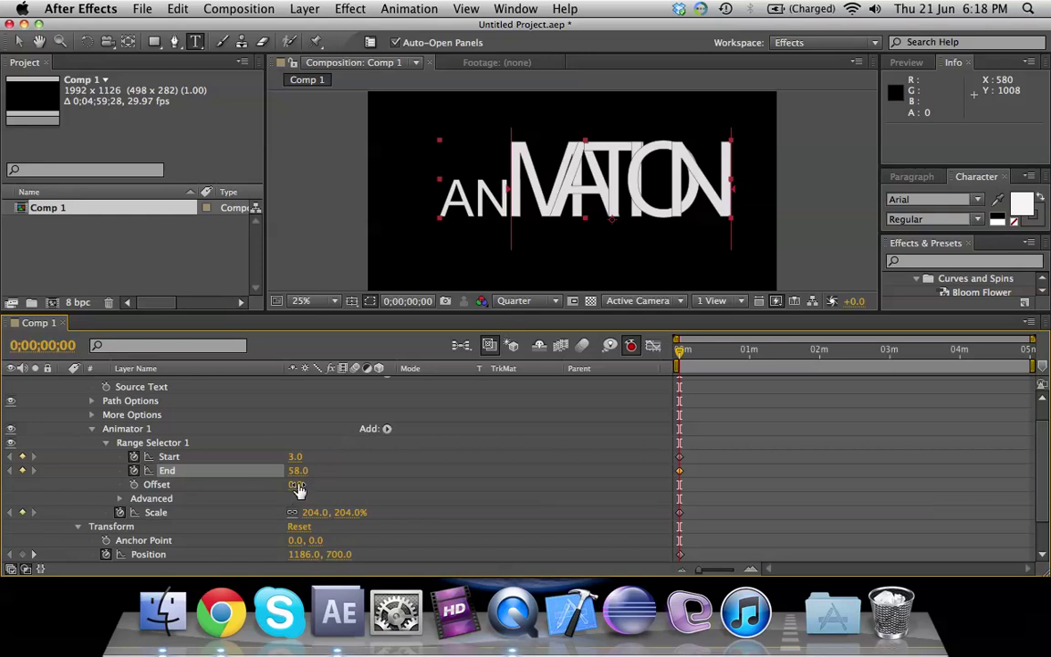
pyautogui.moveTo(299, 488)
pyautogui.mouseDown()
pyautogui.moveTo(310, 487)
pyautogui.moveTo(288, 484)
pyautogui.moveTo(301, 482)
pyautogui.mouseUp()
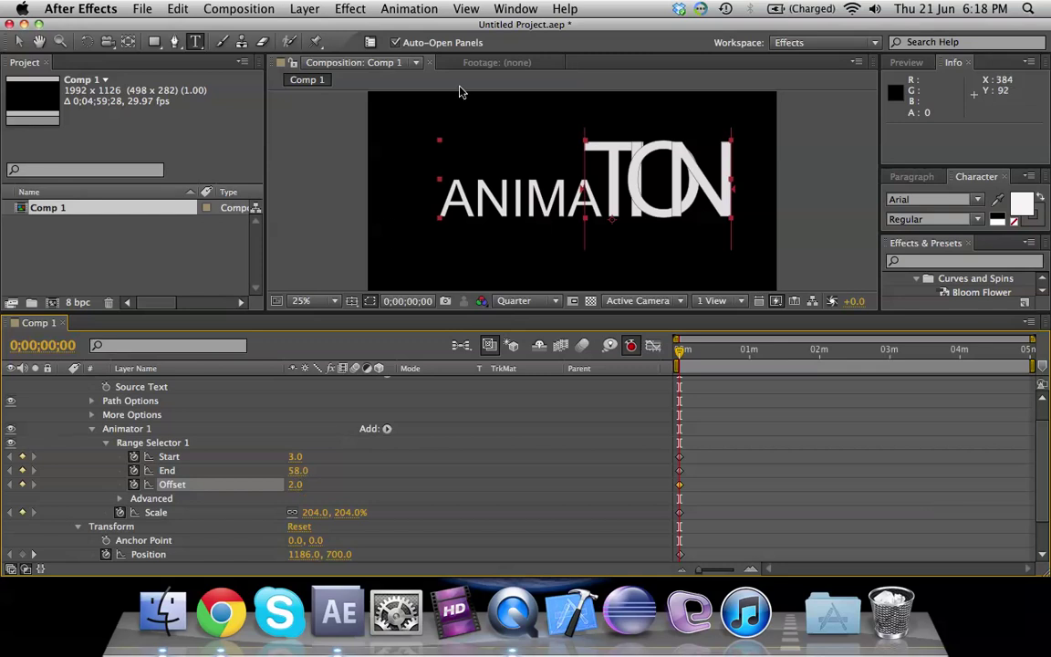
# - Undo the range selector and layer scale changes and the Scale text animator on the ANIMATION layer
pyautogui.press('super+z')
pyautogui.press('super+z')
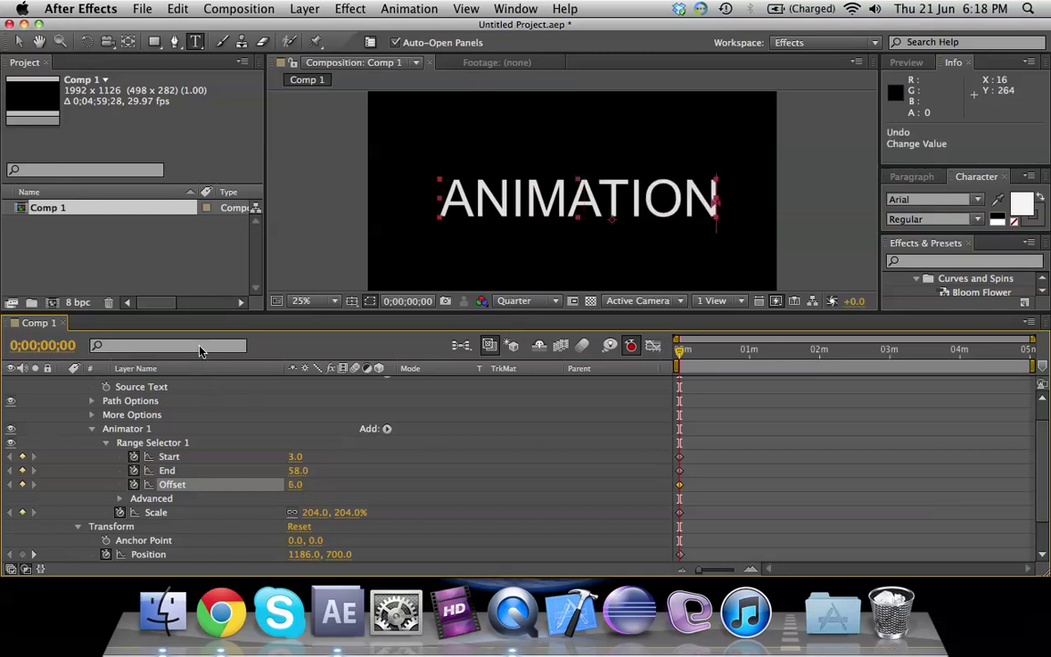
pyautogui.press('super+z')
pyautogui.press('super+z')
pyautogui.press('super+z')
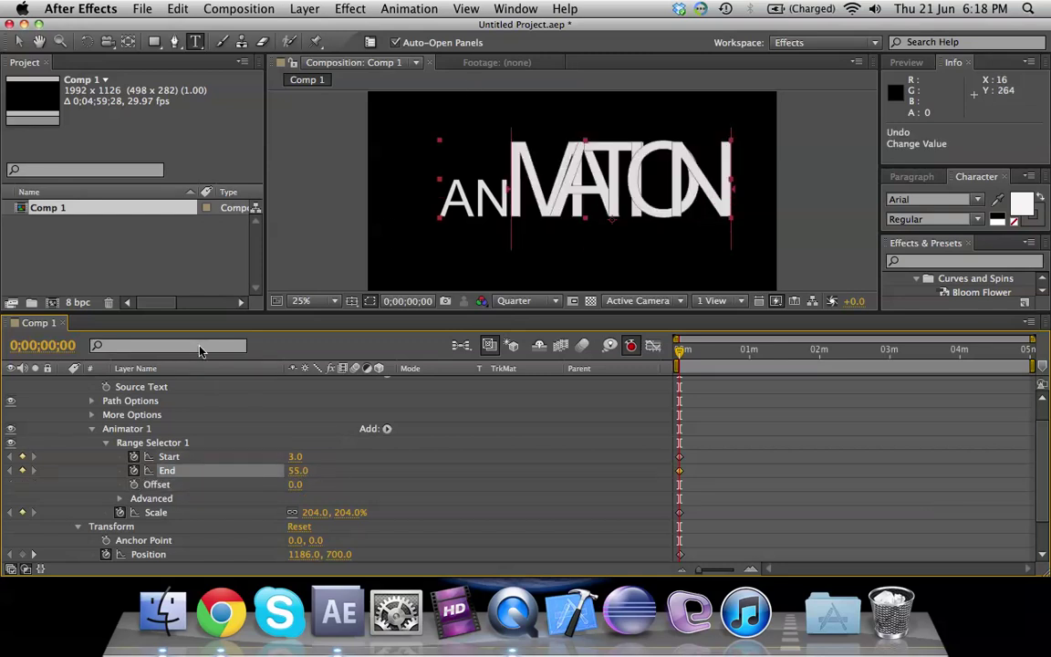
pyautogui.press('super+z')
pyautogui.press('super+z')
pyautogui.press('super+z')
pyautogui.press('super+z')
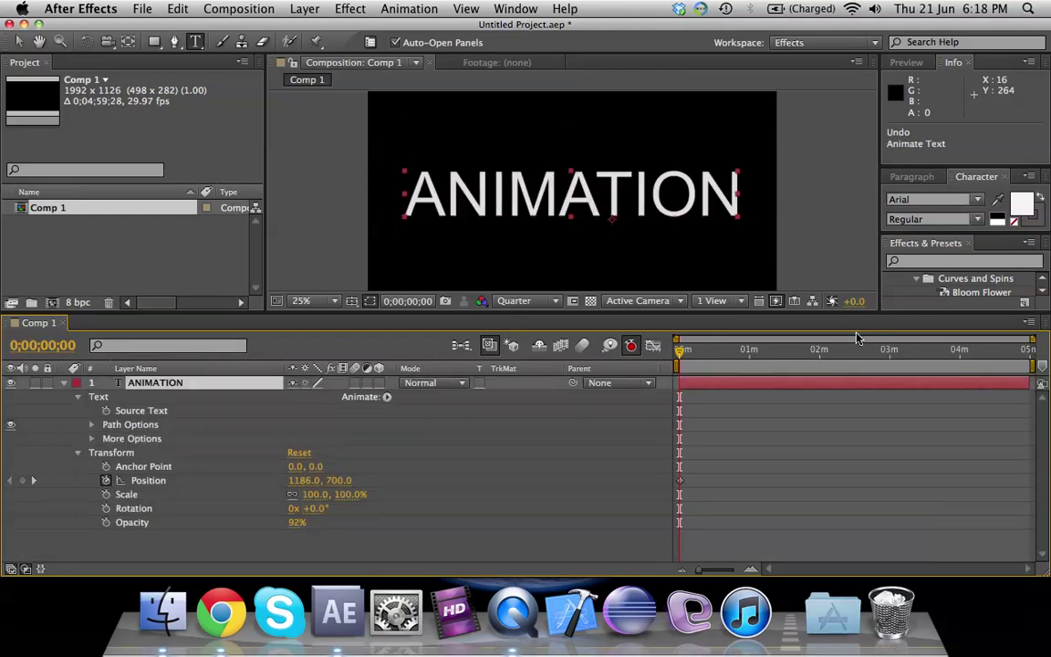
# - Shrink the timeline area to enlarge the composition view and look through the folders of text animation presets
pyautogui.moveTo(859, 313); pyautogui.dragTo(858, 482)
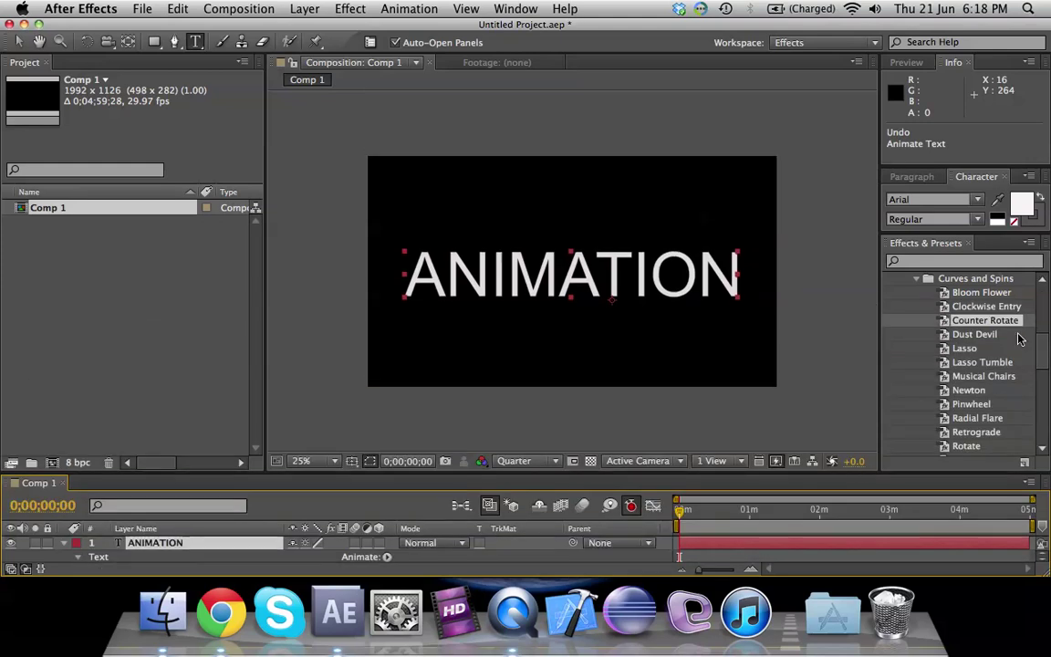
pyautogui.scroll(4, 966, 318)
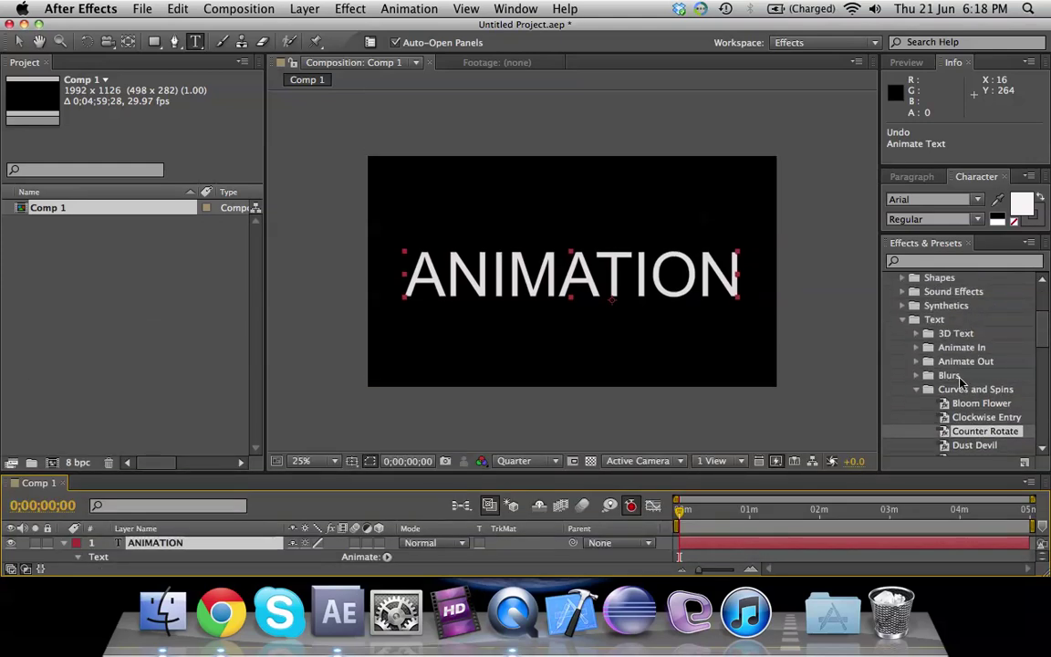
pyautogui.scroll(-3, 969, 329)
pyautogui.scroll(3, 965, 337)
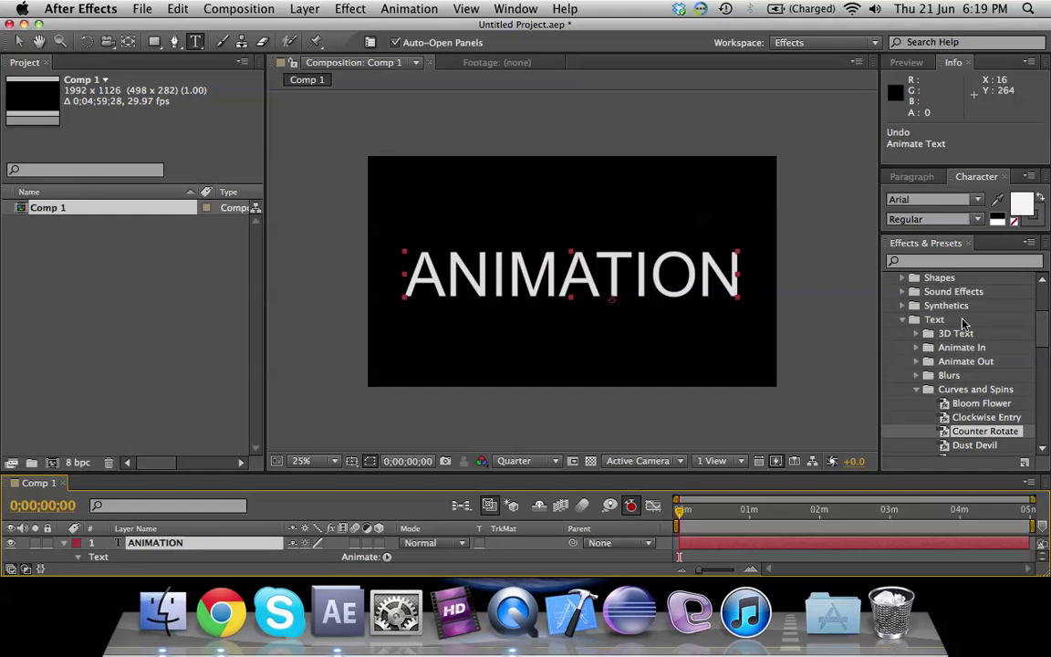